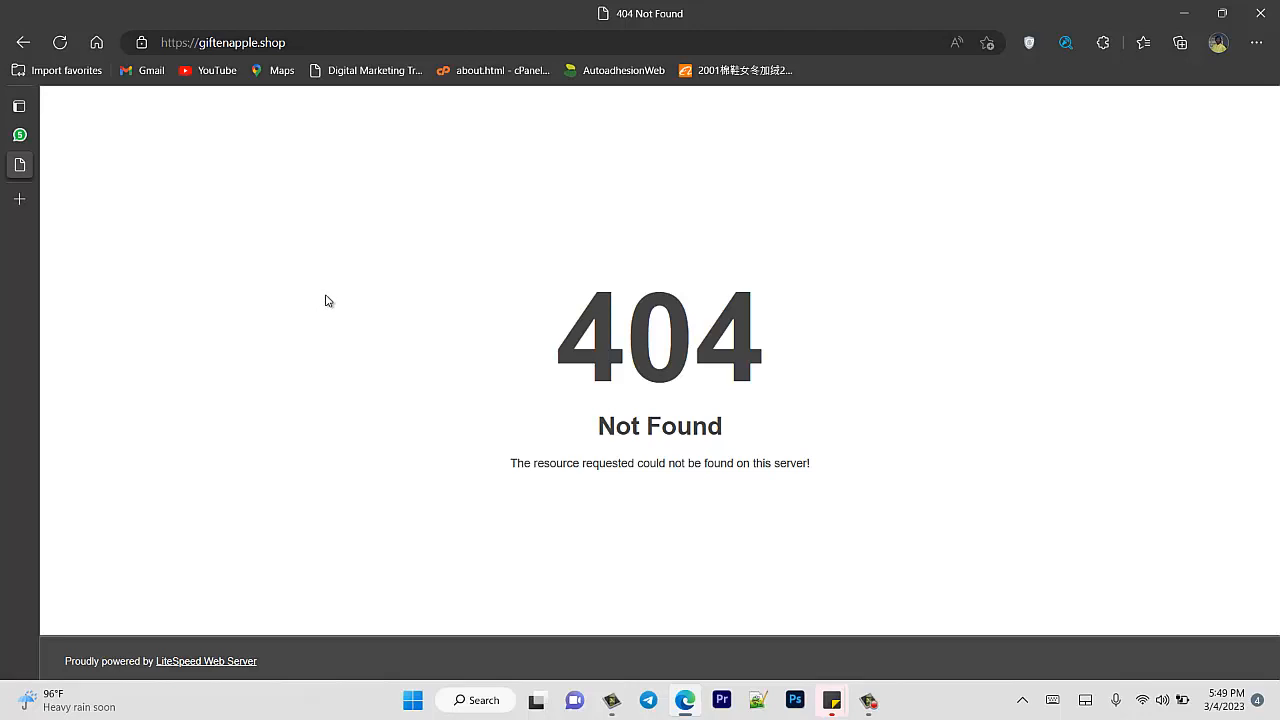
# Step: Select the giftenapple.shop address in the address bar so it can be copied
pyautogui.moveTo(12, 203)
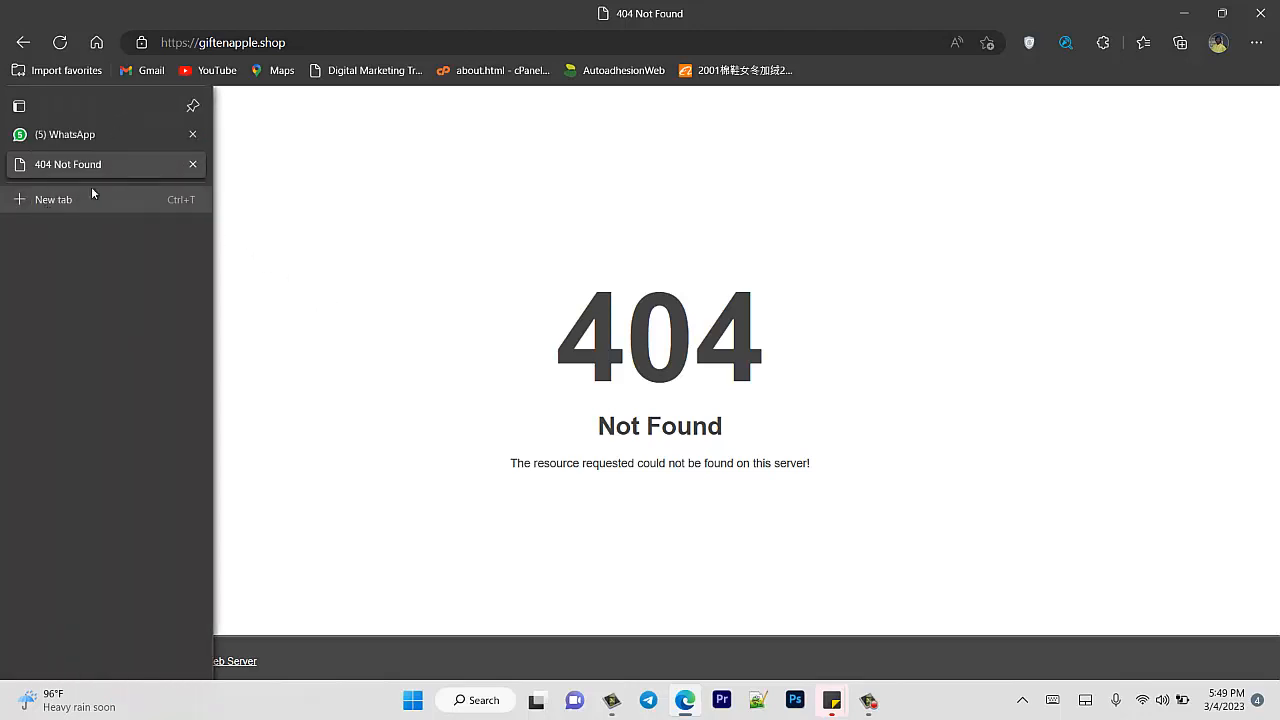
pyautogui.click(265, 45)
pyautogui.hotkey('ctrl', 'c')
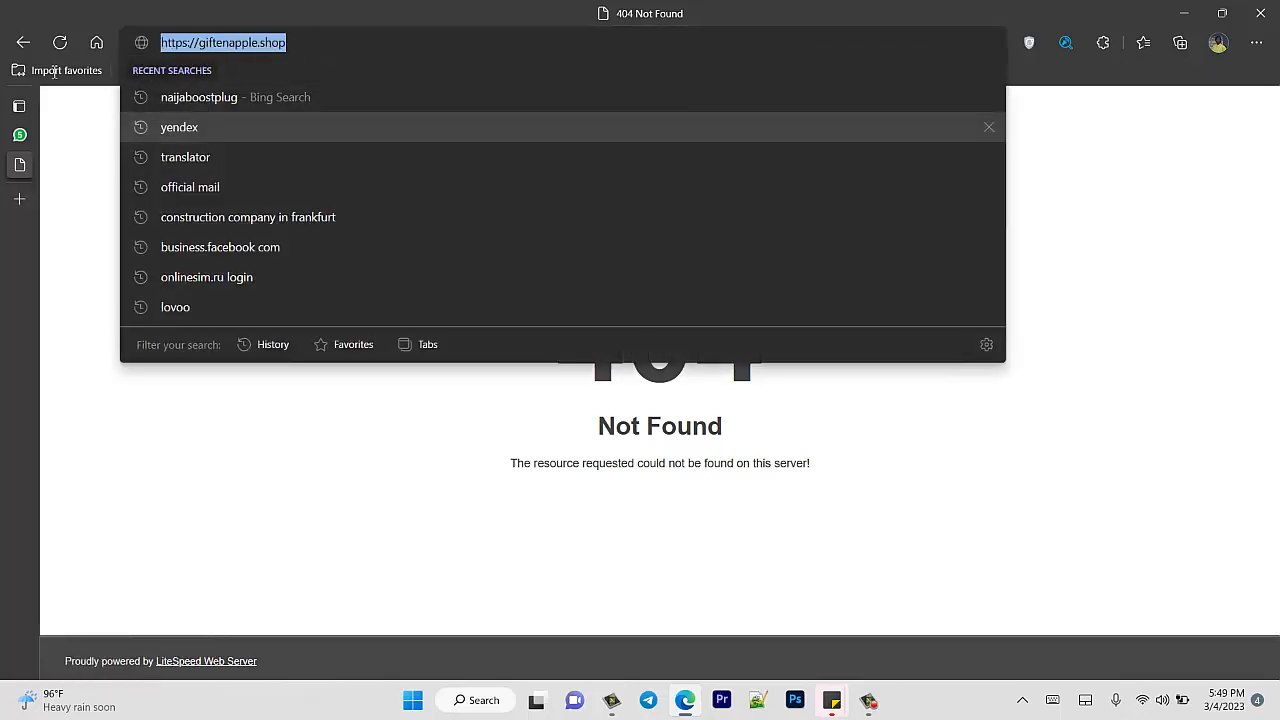
# Step: Load giftenapple.shop/cpanel in a new tab and continue through the redirect to the cPanel login
pyautogui.click(19, 199)
pyautogui.hotkey('ctrl', 'v')
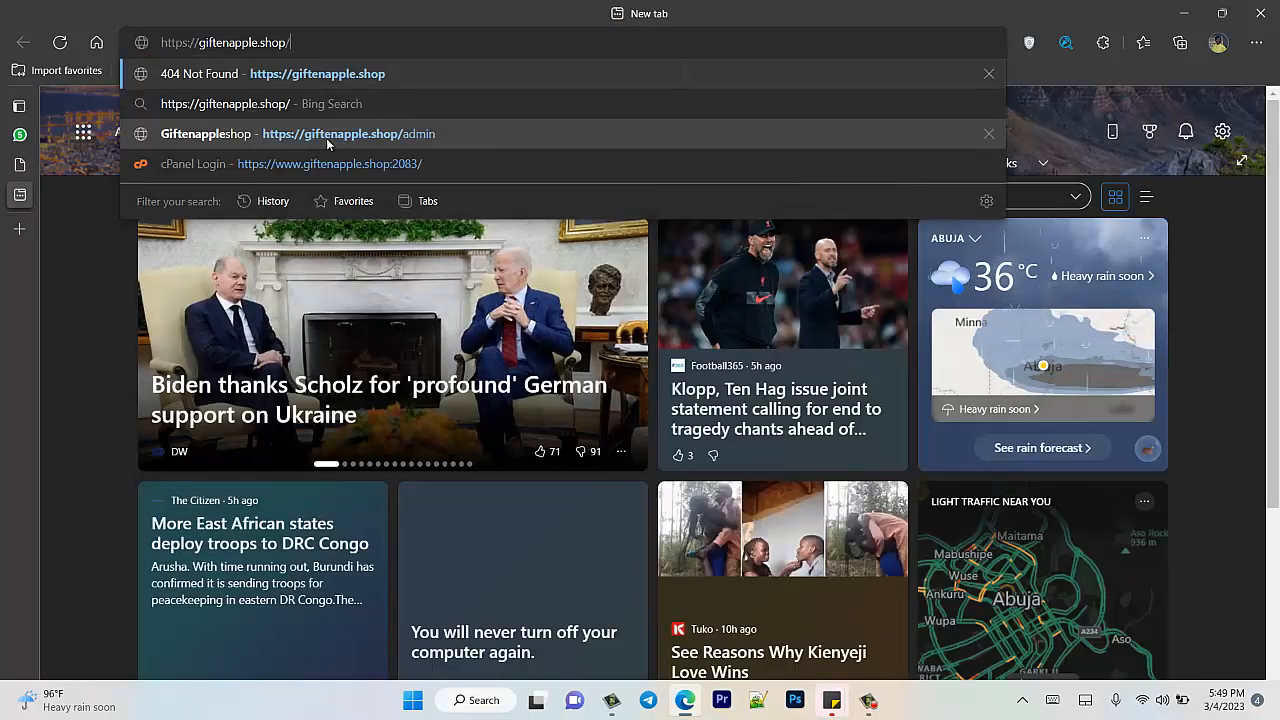
pyautogui.write('cpanel')
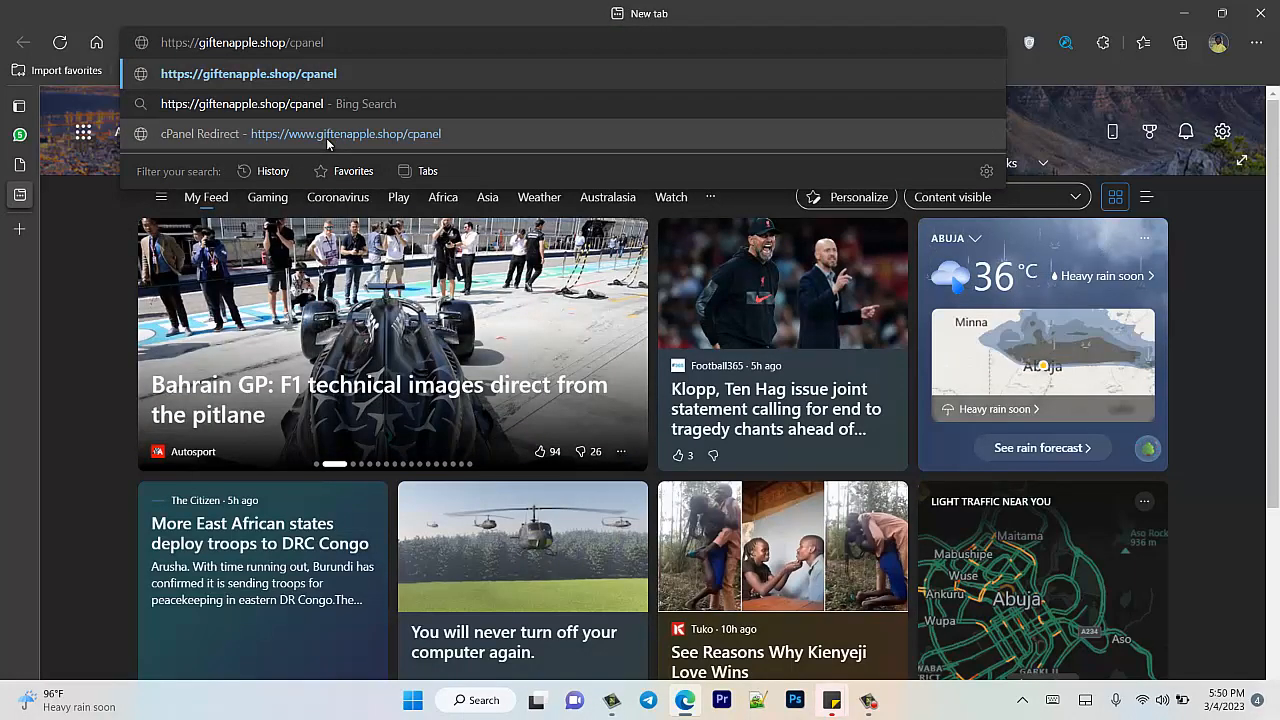
pyautogui.press('Return')
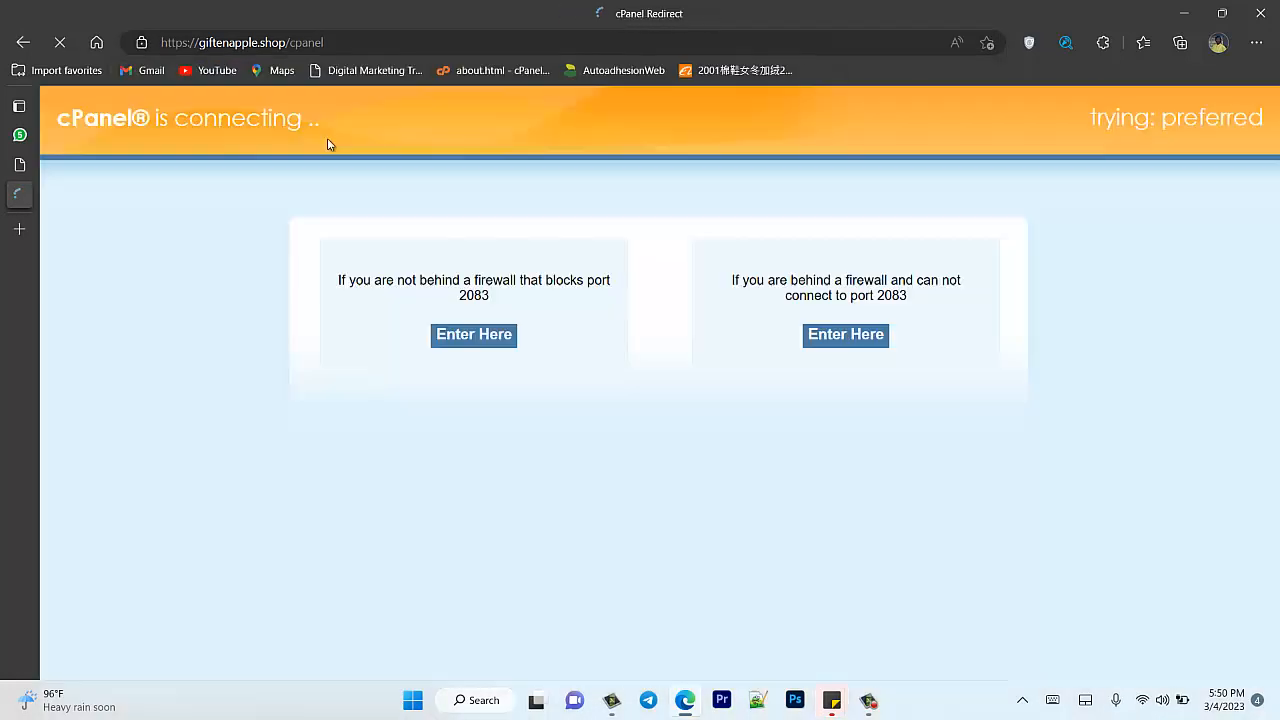
pyautogui.click(480, 338)
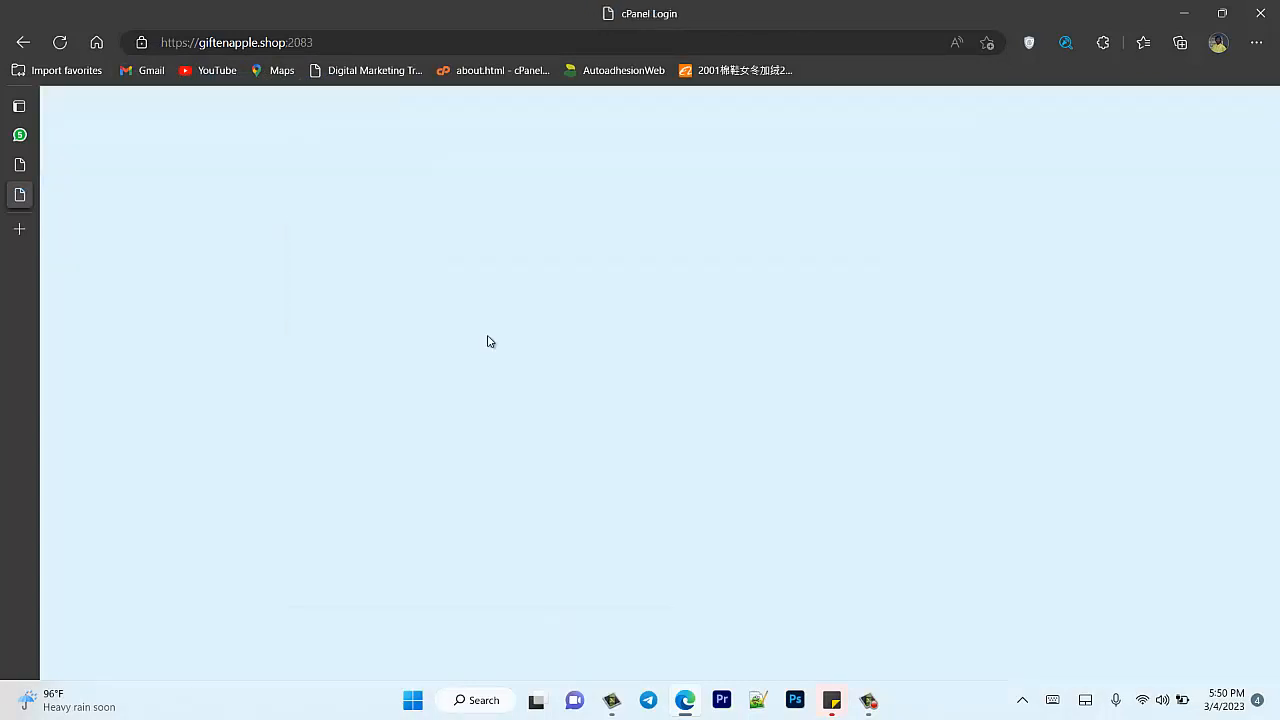
# Step: Copy the username from the login note into the cPanel username field
pyautogui.click(638, 312)
pyautogui.click(525, 374)
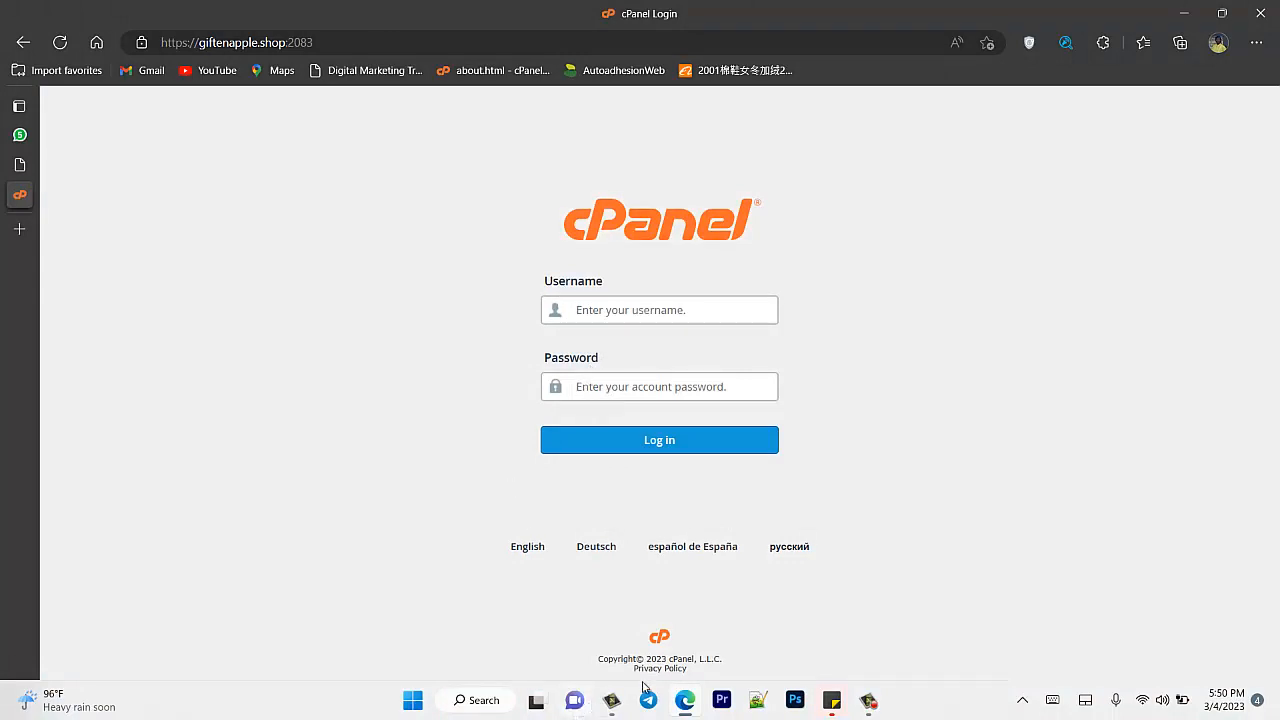
pyautogui.moveTo(849, 712)
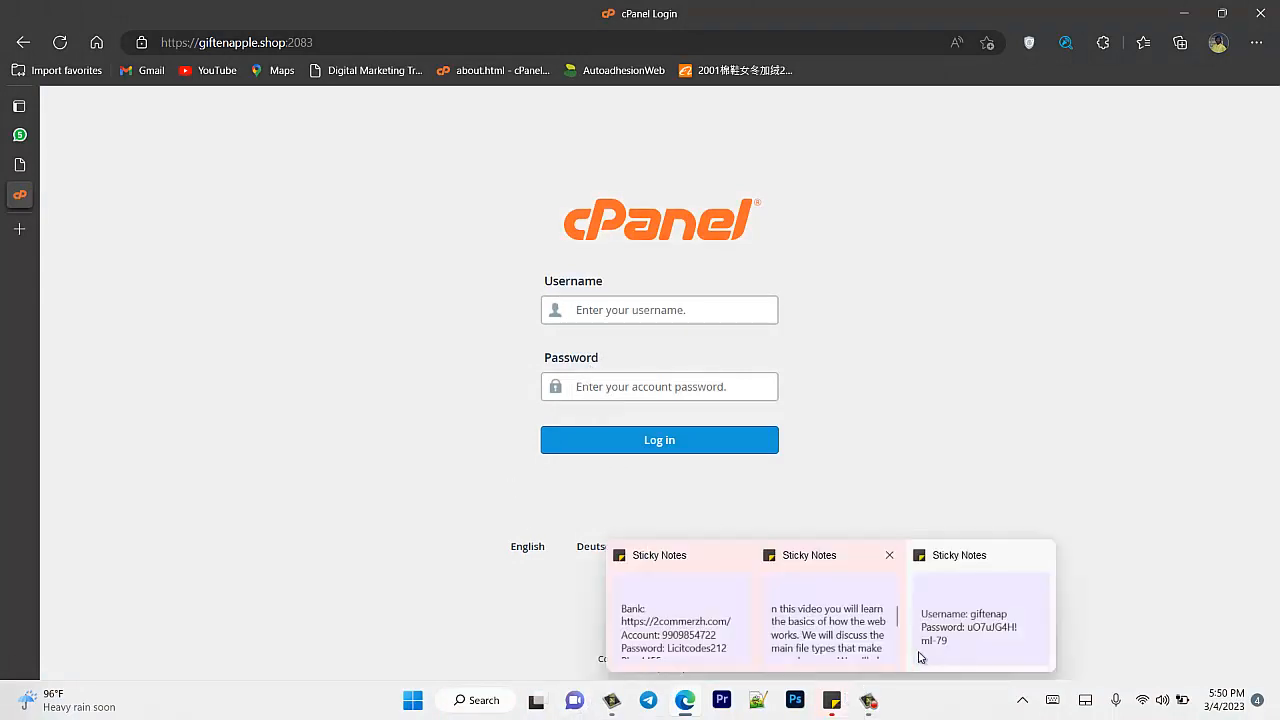
pyautogui.click(981, 642)
pyautogui.moveTo(152, 116); pyautogui.dragTo(108, 117)
pyautogui.hotkey('ctrl', 'c')
pyautogui.click(647, 310)
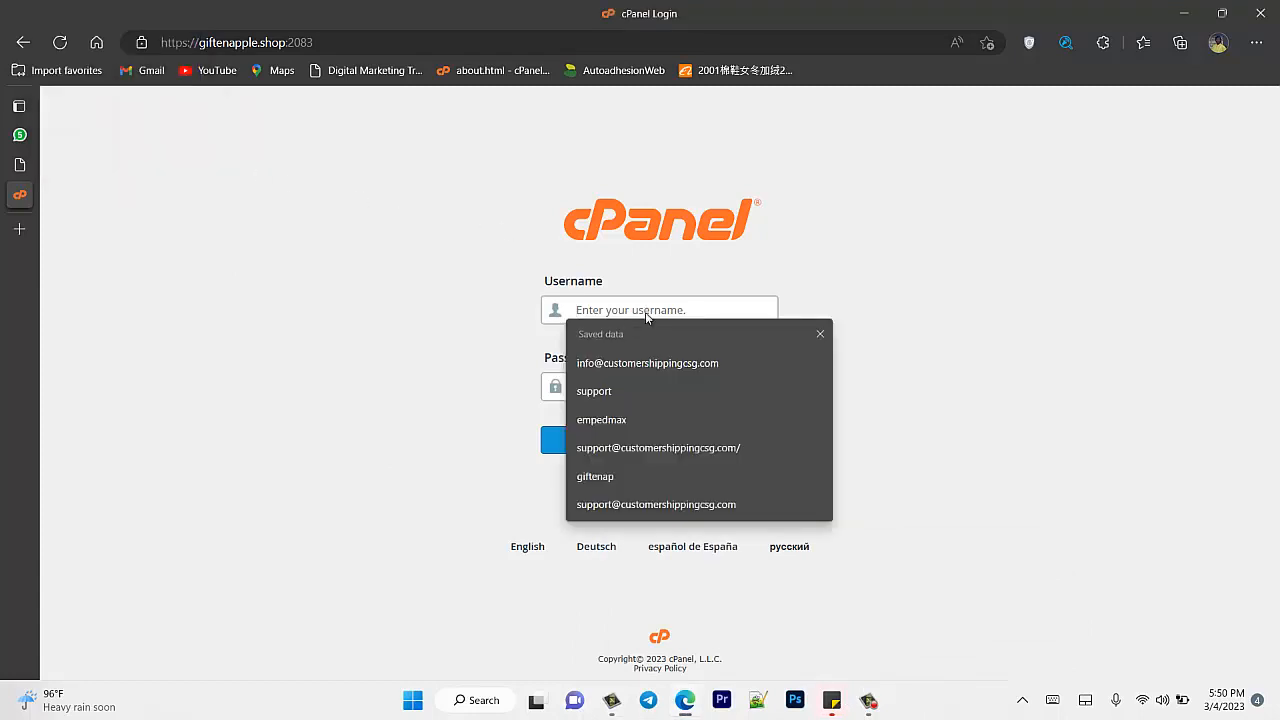
pyautogui.hotkey('ctrl', 'v')
# Step: Copy the password from the note into the password field and log in to cPanel
pyautogui.moveTo(835, 708)
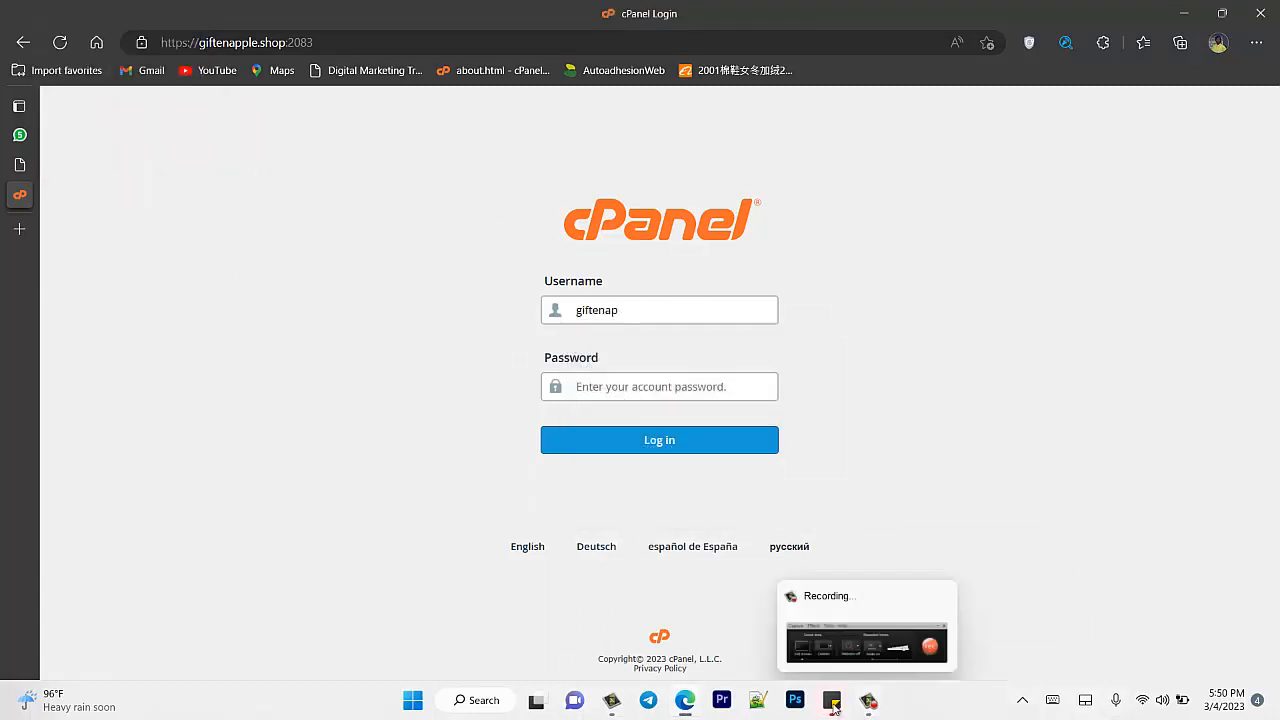
pyautogui.click(944, 642)
pyautogui.scroll(-2, 147, 123)
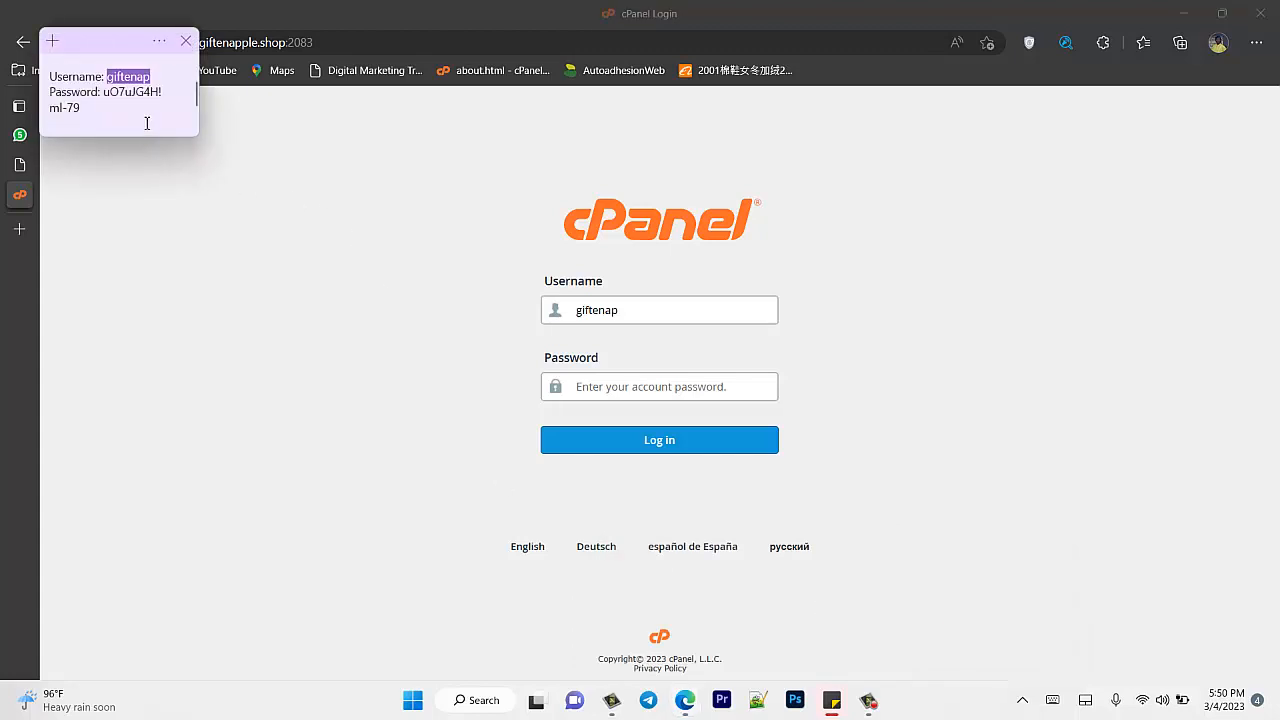
pyautogui.moveTo(108, 93); pyautogui.dragTo(172, 120)
pyautogui.hotkey('ctrl', 'c')
pyautogui.click(594, 386)
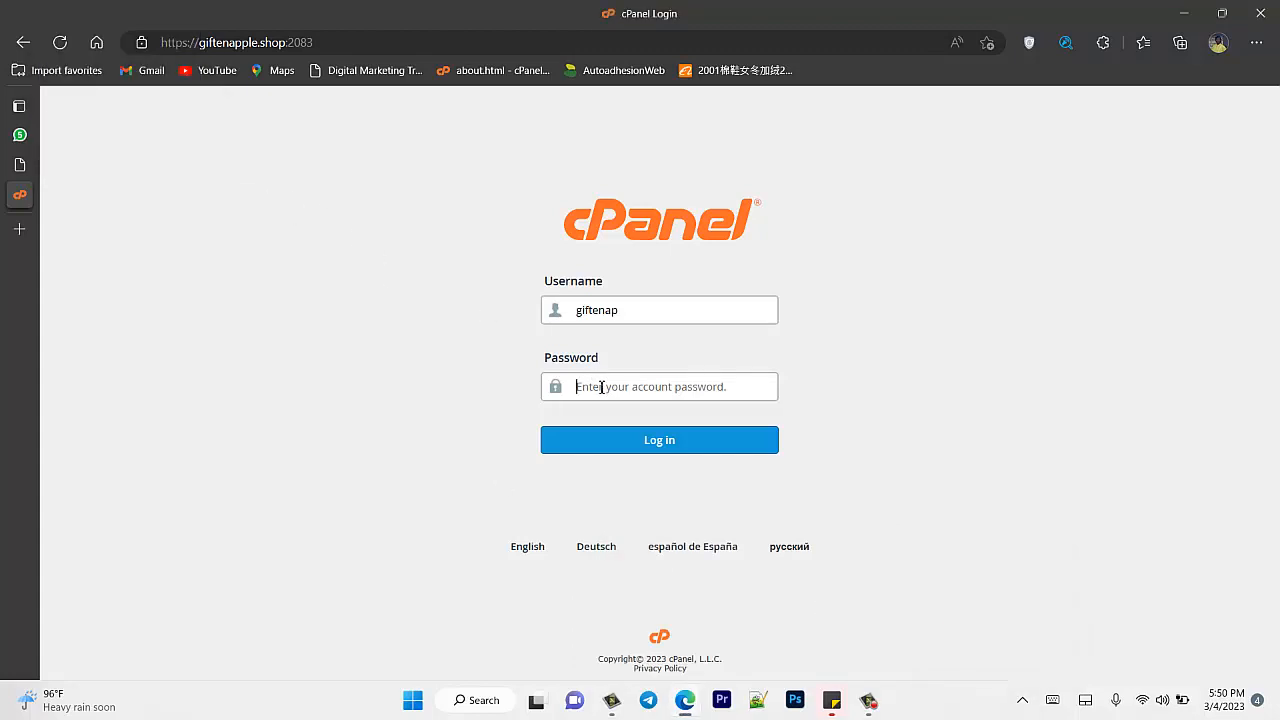
pyautogui.hotkey('ctrl', 'v')
pyautogui.click(641, 444)
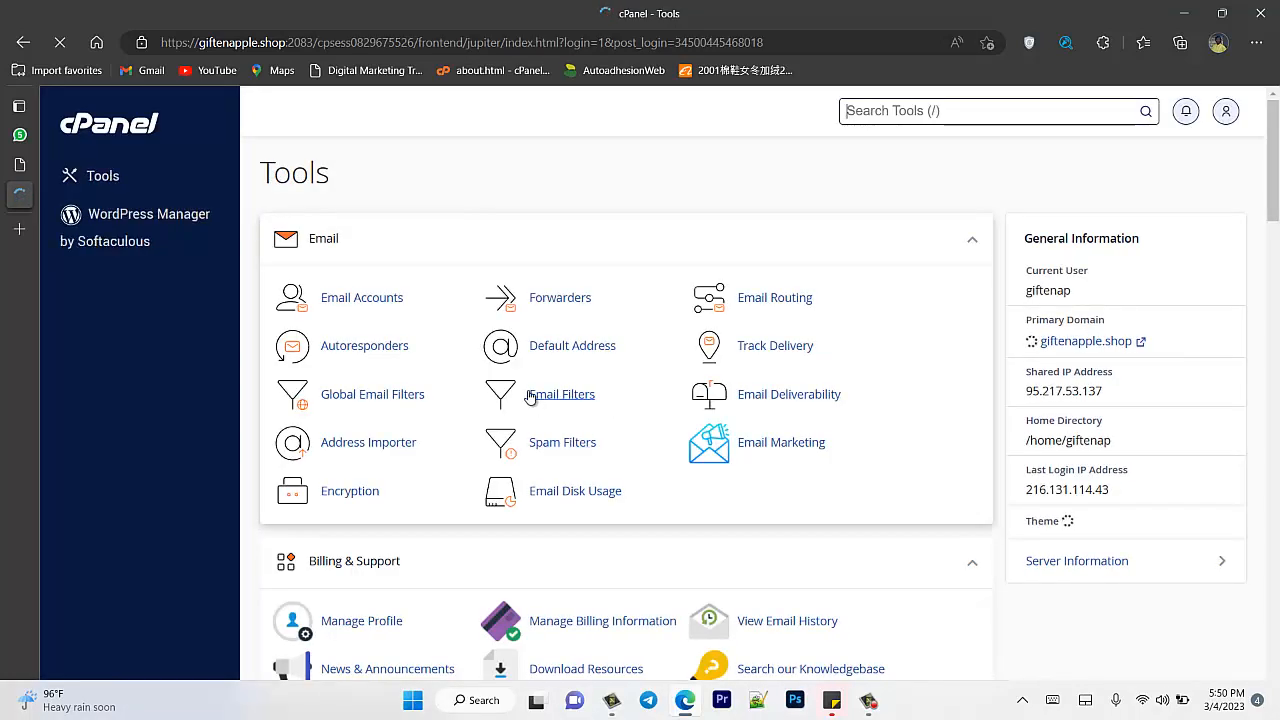
# Step: Scroll to Softaculous Apps Installer and pick WordPress from the Scripts carousel
pyautogui.scroll(-15, 530, 397)
pyautogui.scroll(-15, 530, 397)
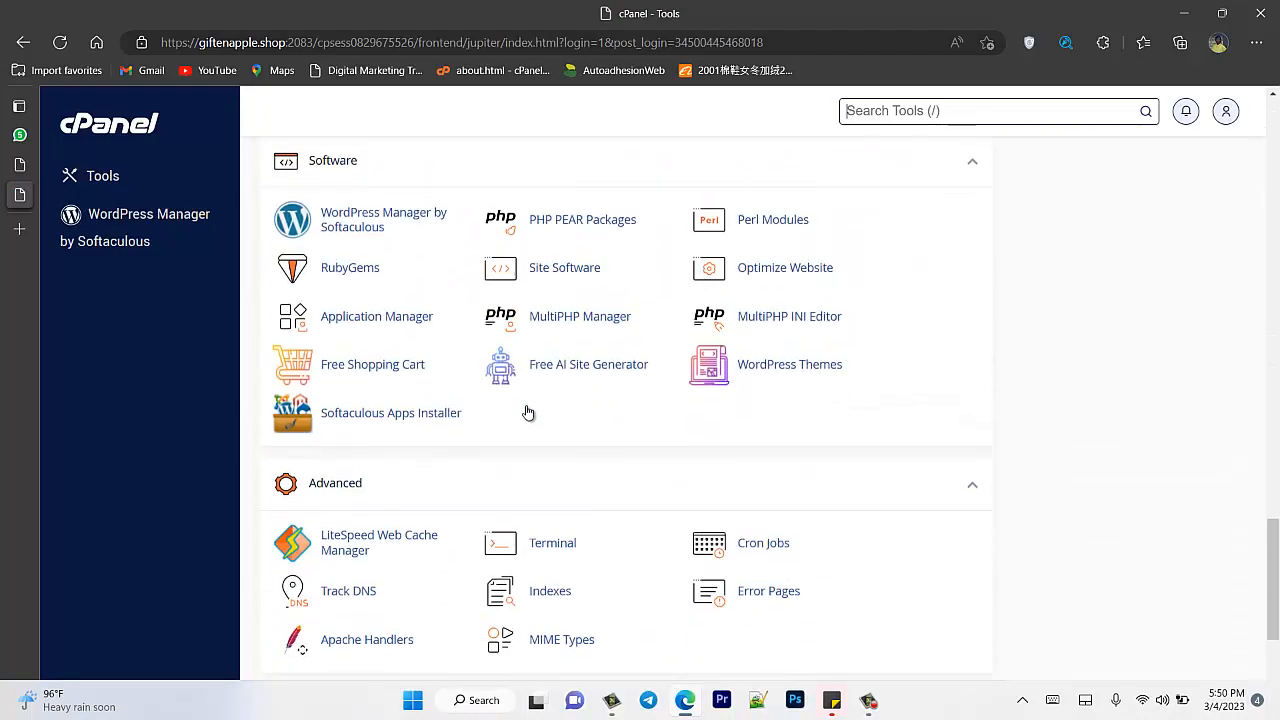
pyautogui.scroll(-1, 527, 410)
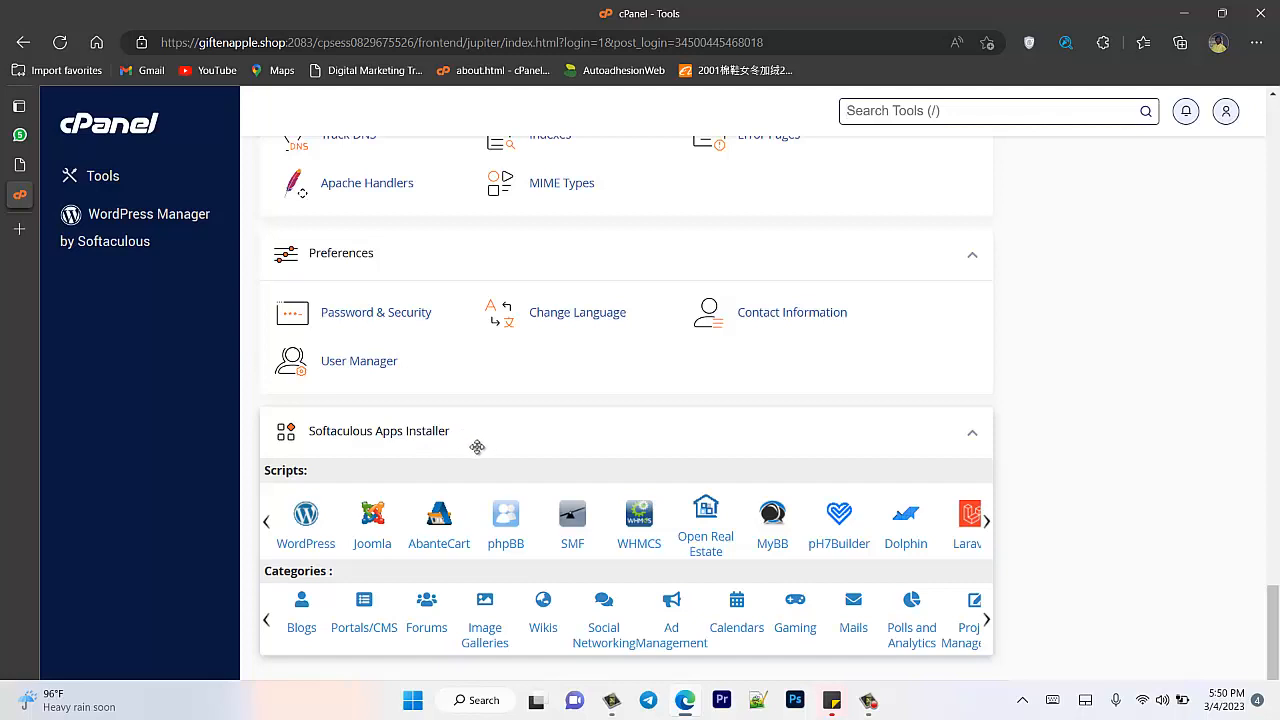
pyautogui.click(986, 522)
pyautogui.click(987, 524)
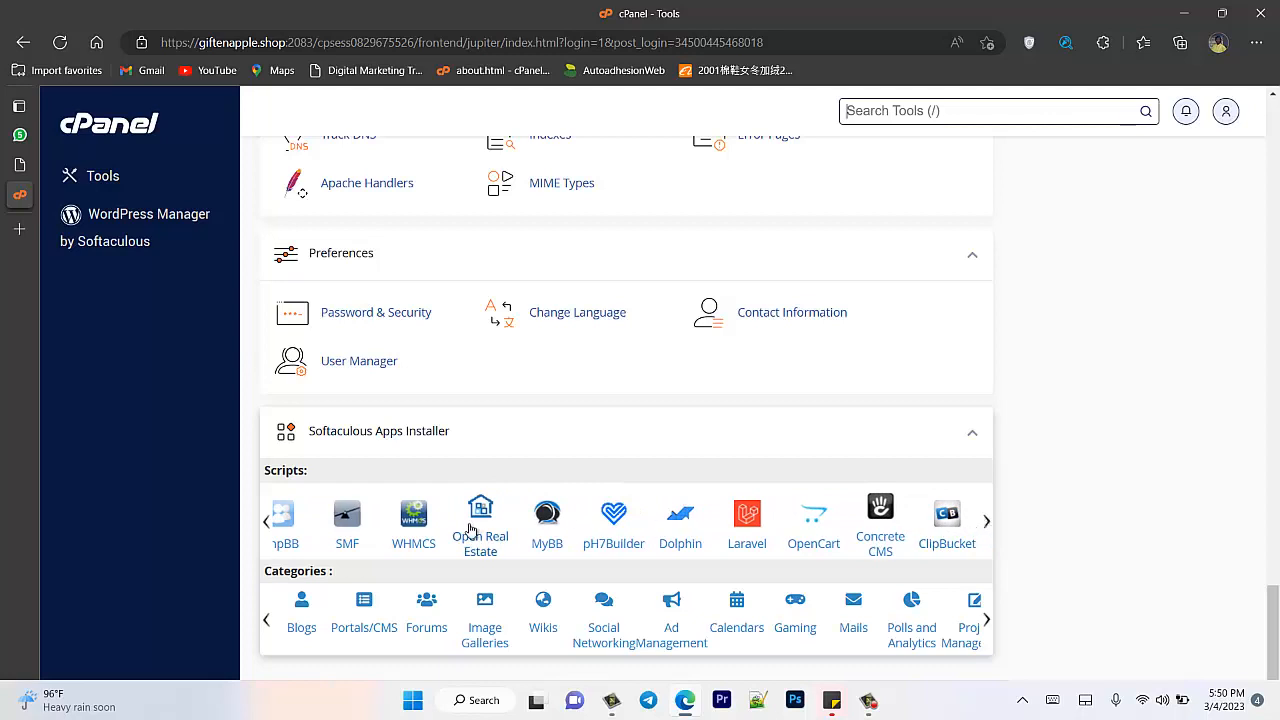
pyautogui.click(266, 521)
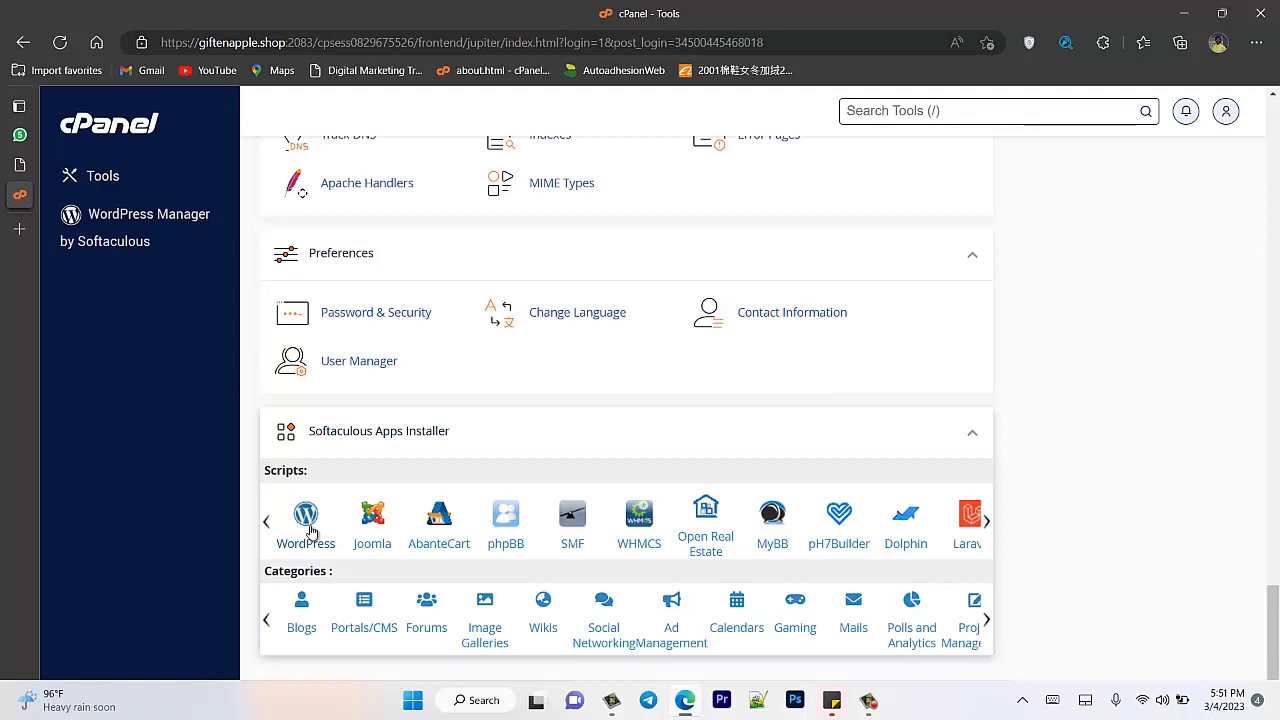
pyautogui.click(309, 524)
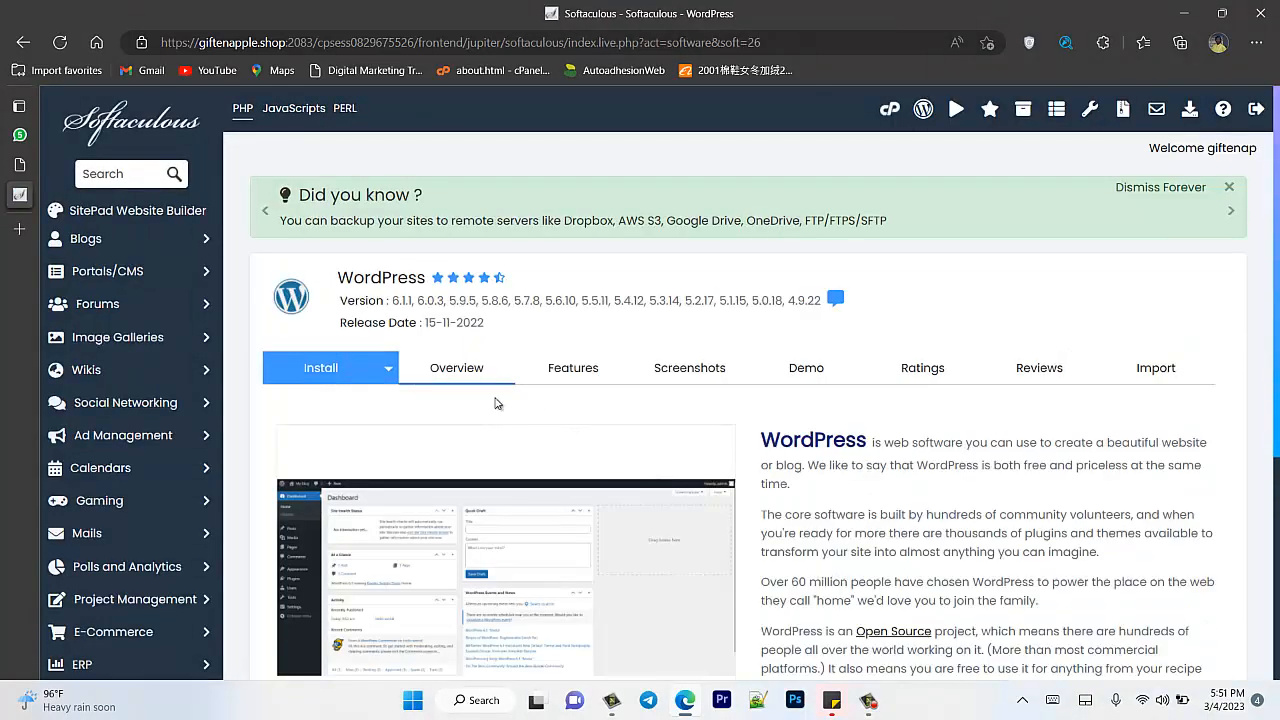
pyautogui.click(366, 374)
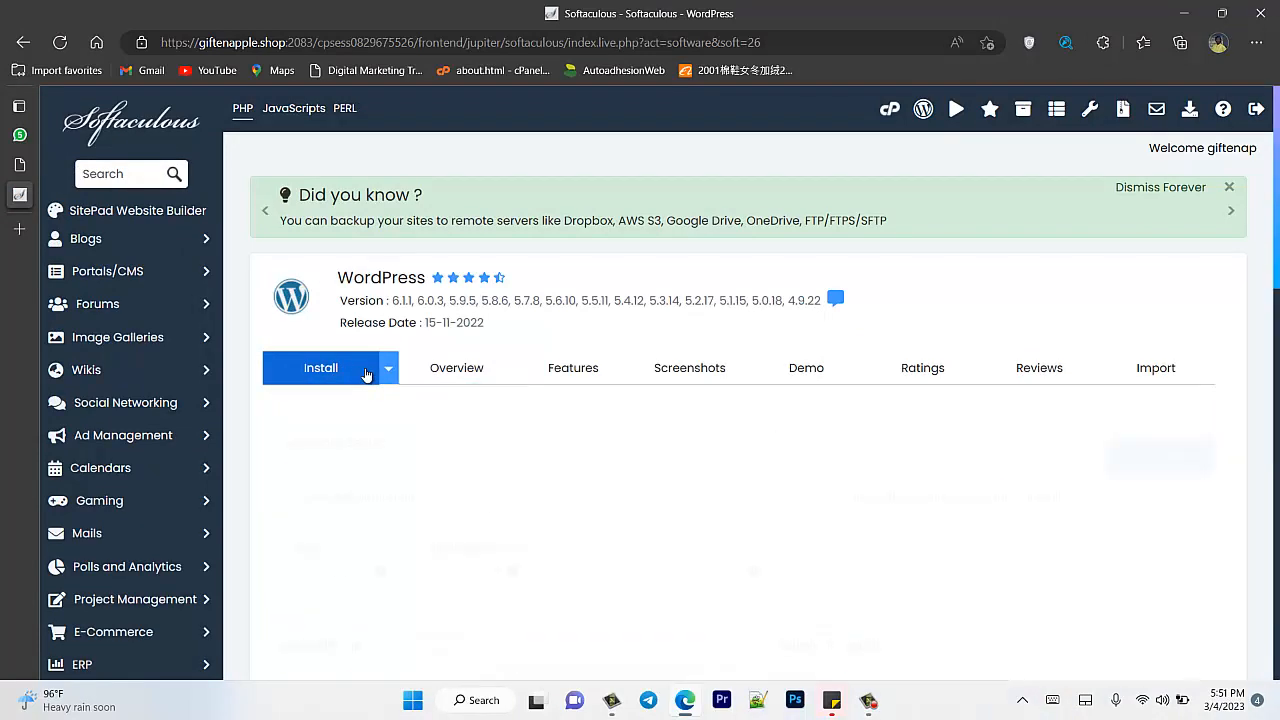
pyautogui.scroll(-1, 414, 388)
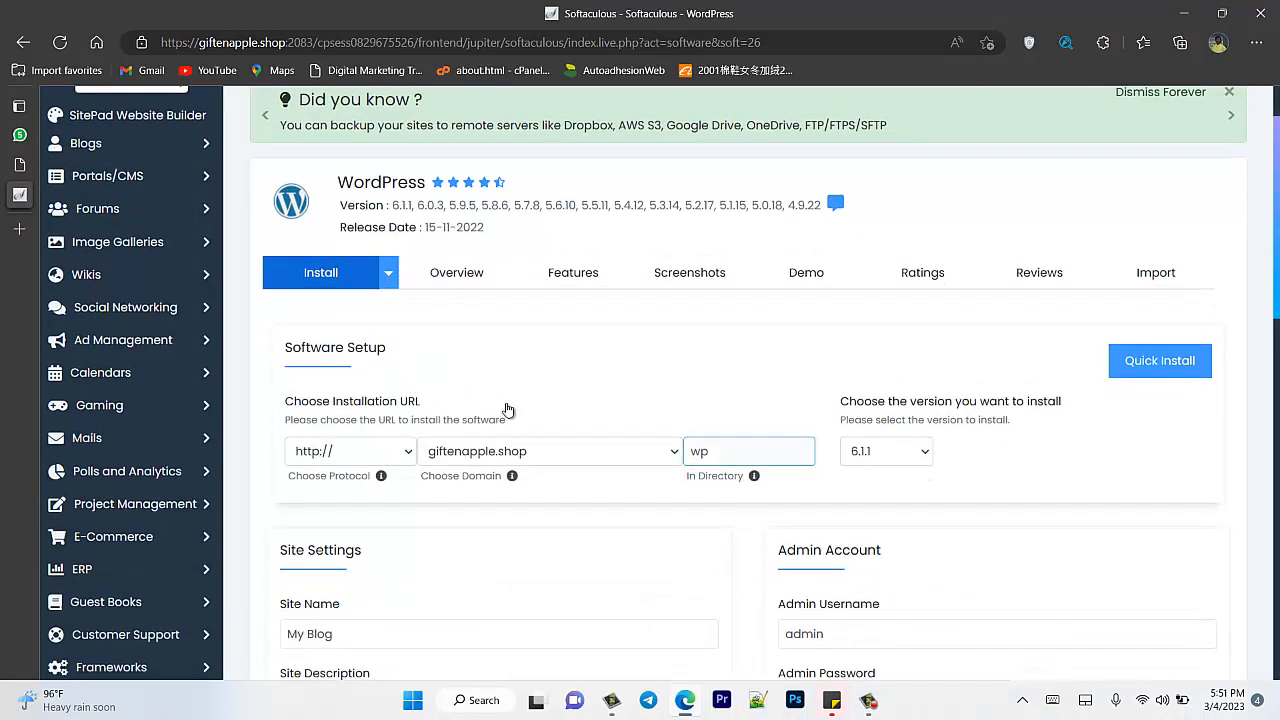
pyautogui.click(432, 449)
pyautogui.click(405, 458)
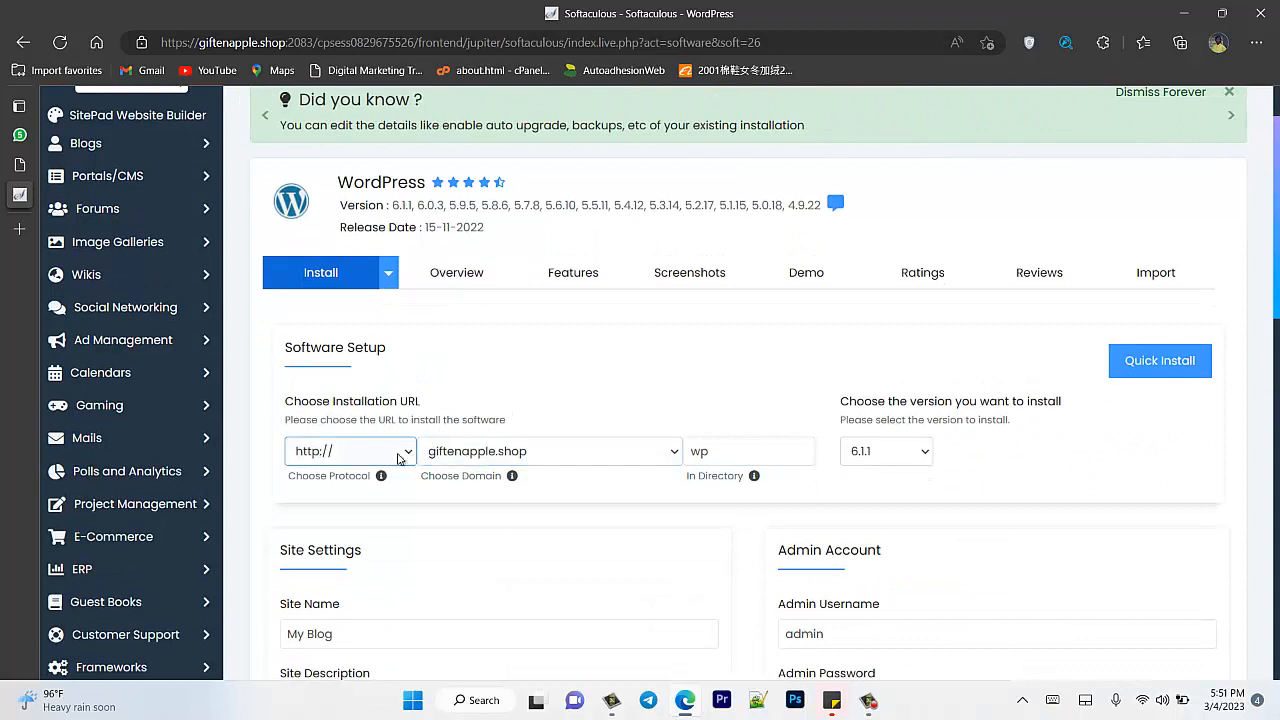
pyautogui.click(356, 458)
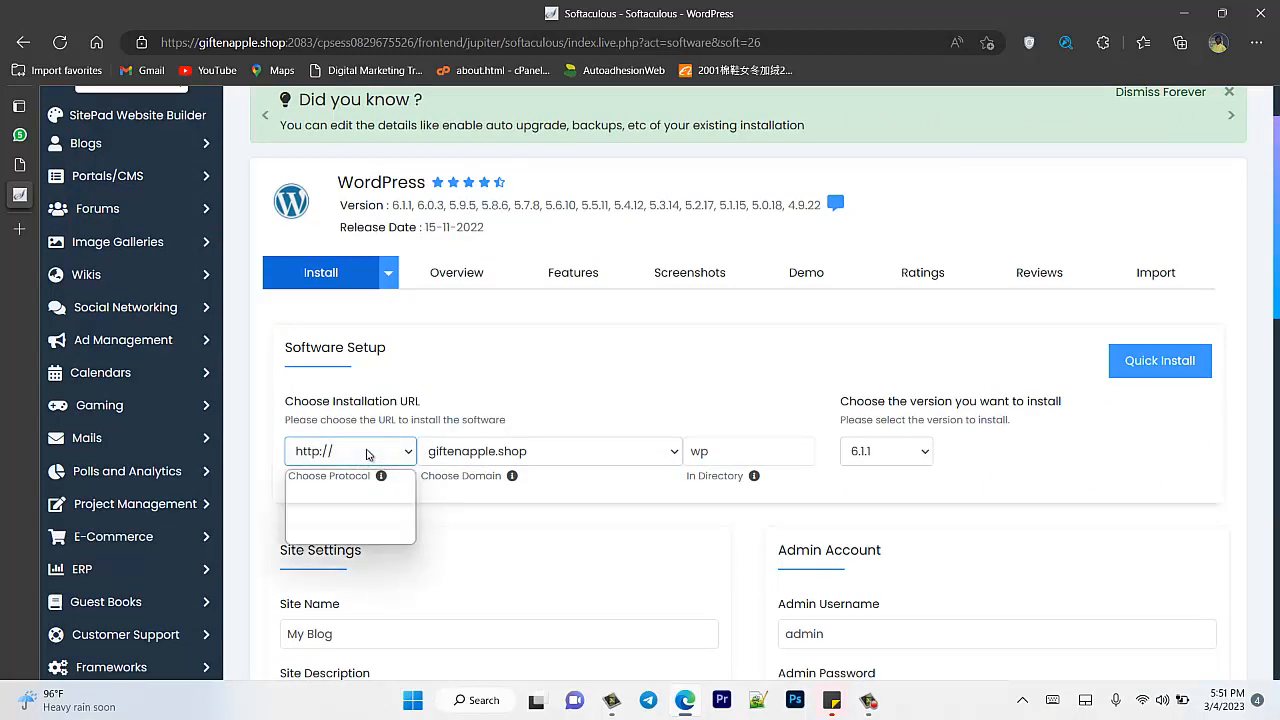
pyautogui.click(510, 451)
pyautogui.click(548, 389)
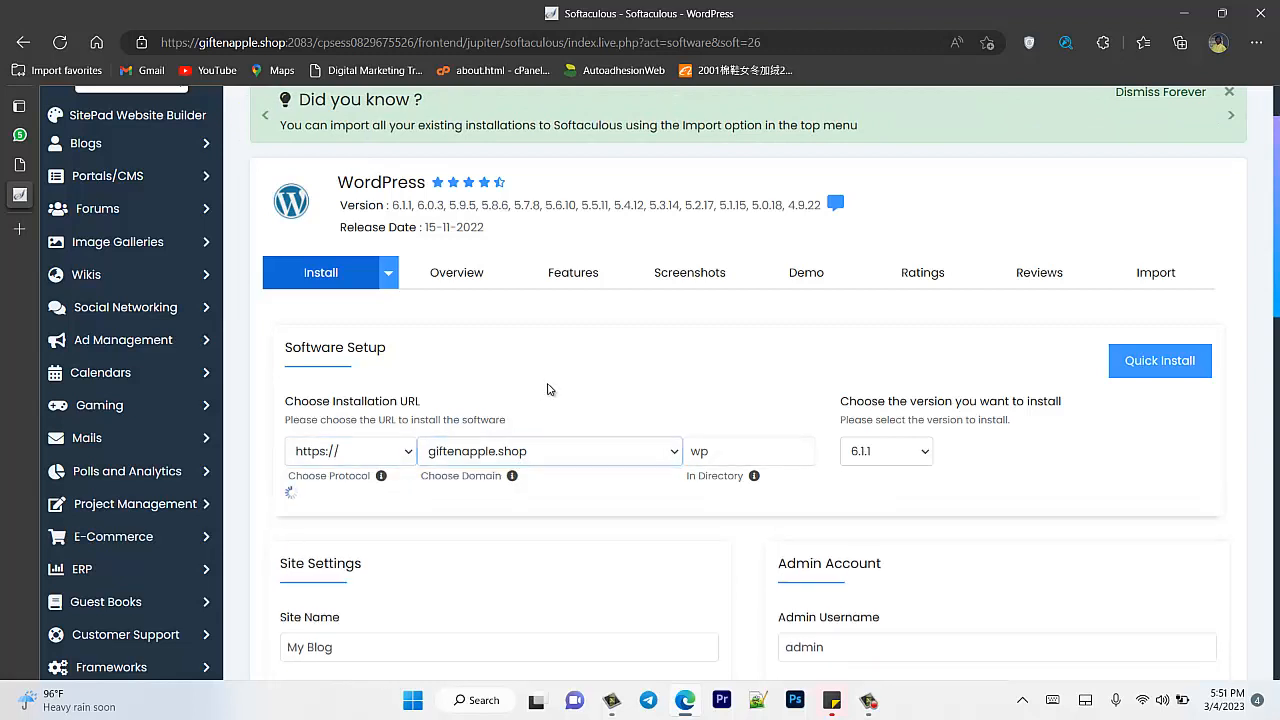
# Step: Delete wp from the In Directory field and keep WordPress version 6.1.1
pyautogui.click(757, 449)
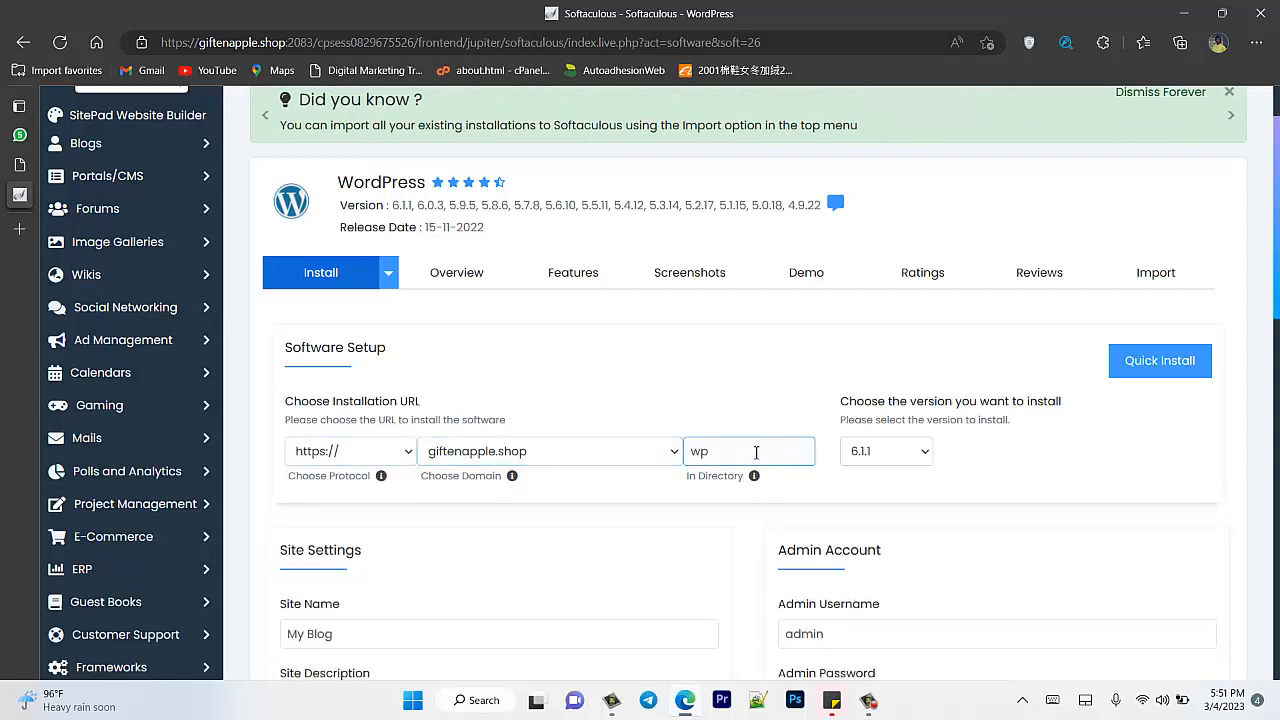
pyautogui.moveTo(714, 451); pyautogui.dragTo(670, 455)
pyautogui.press('BackSpace')
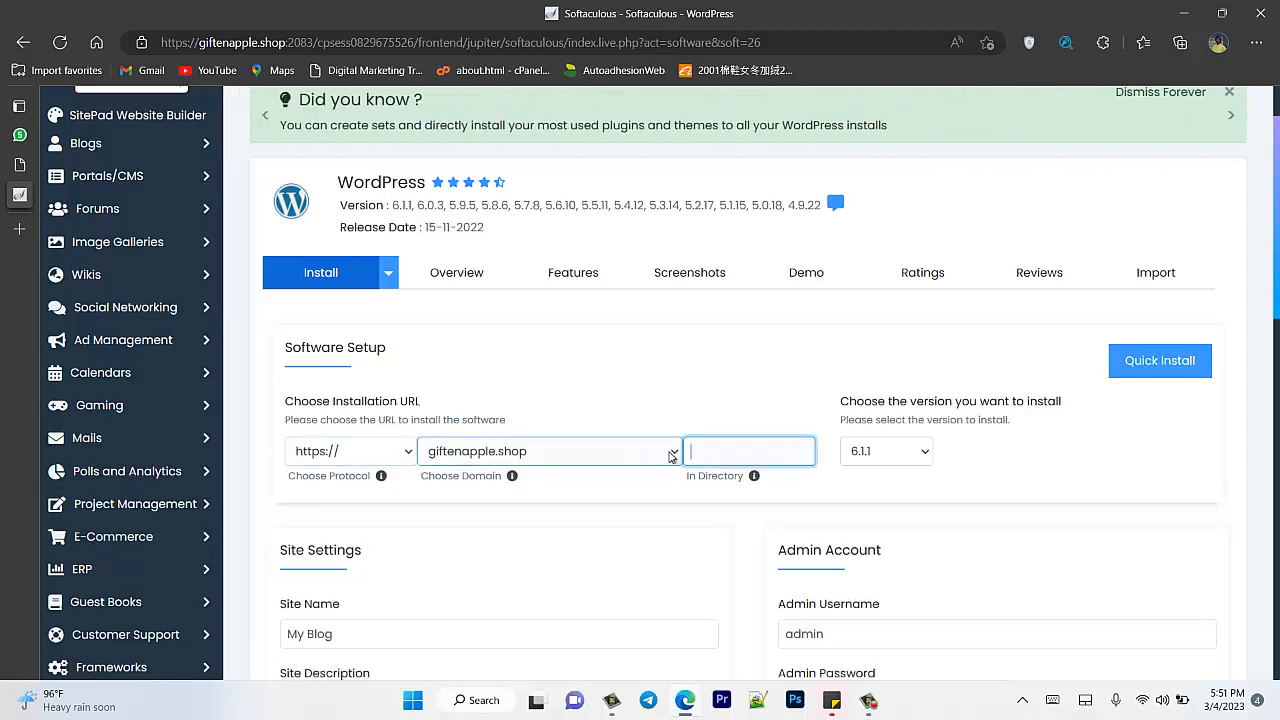
pyautogui.click(714, 389)
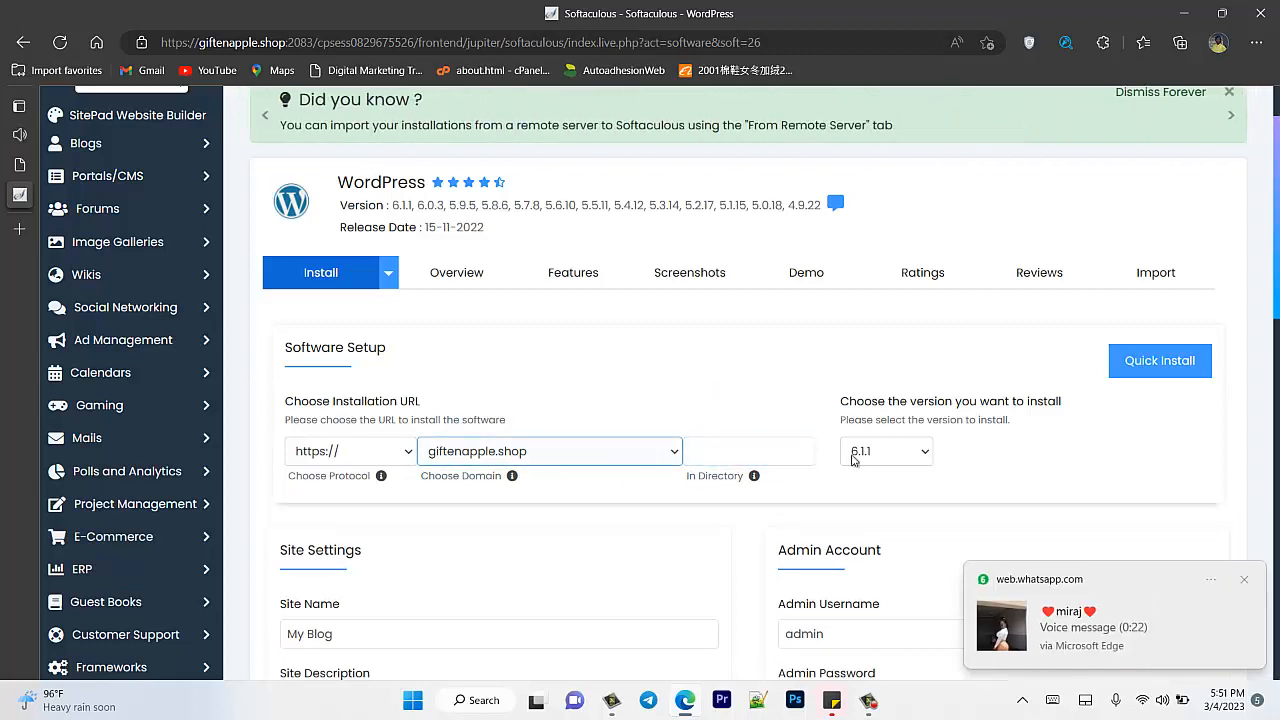
pyautogui.click(916, 463)
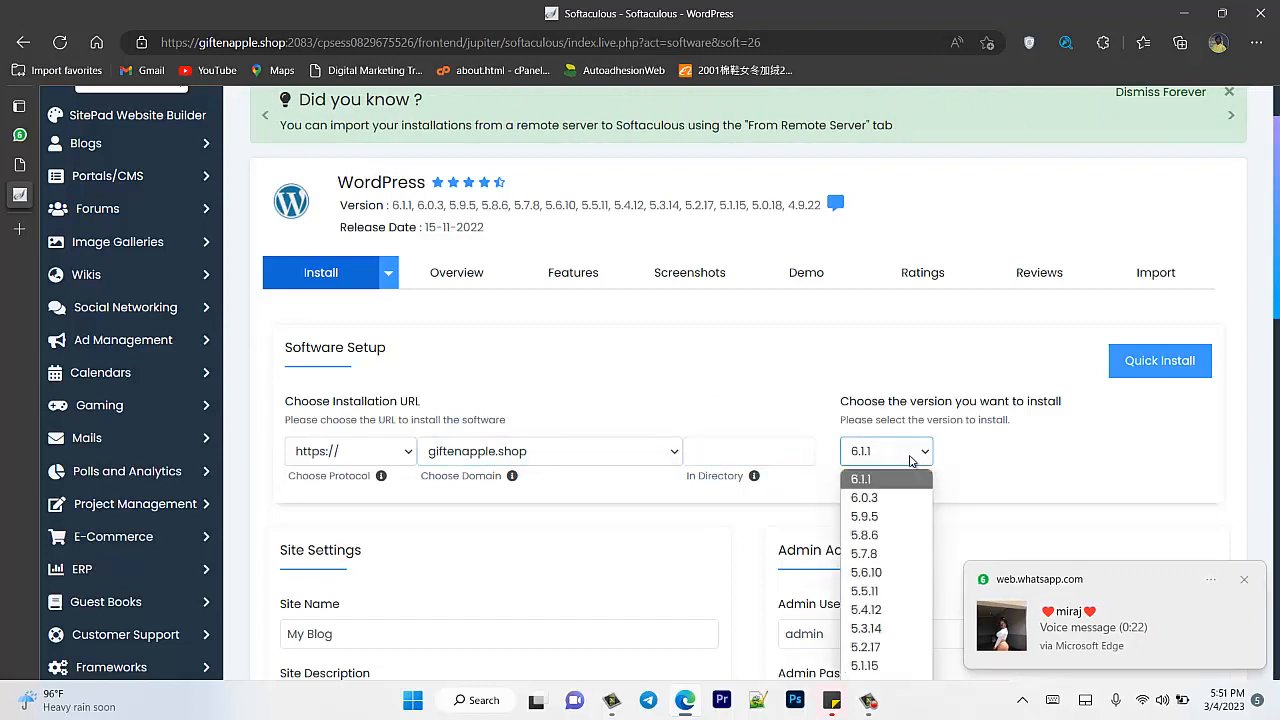
pyautogui.click(872, 485)
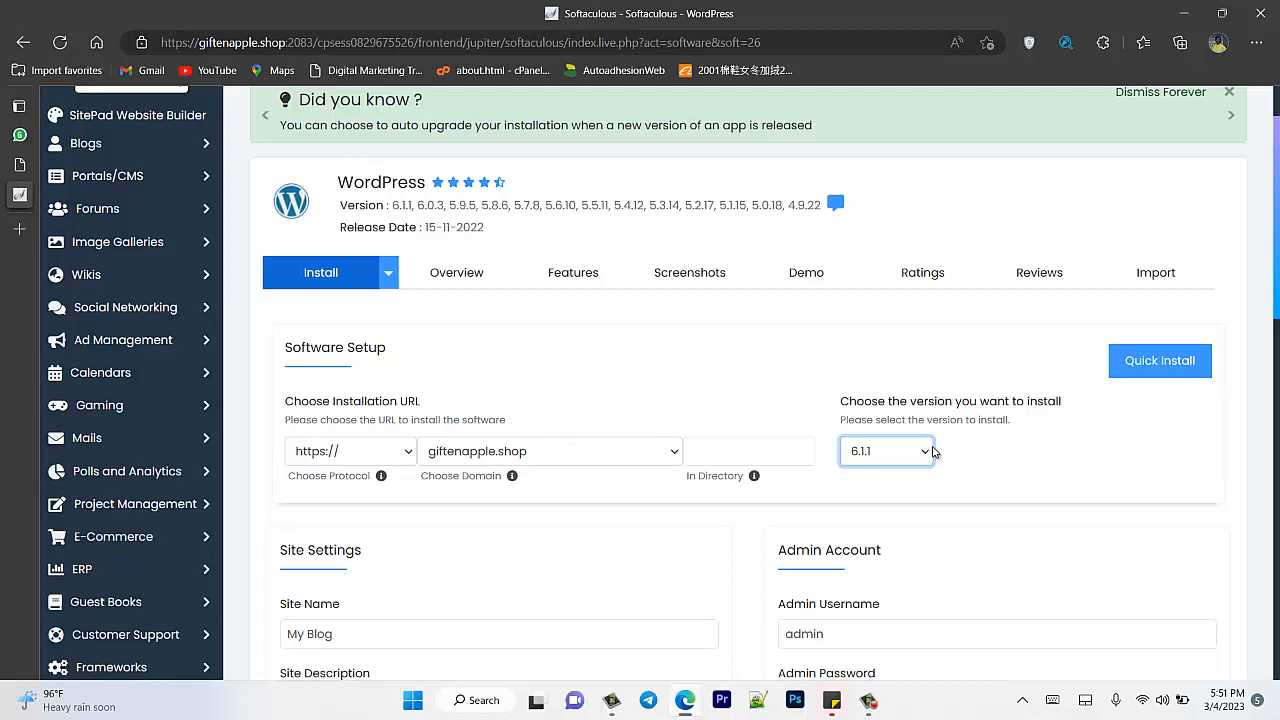
pyautogui.scroll(-1, 933, 453)
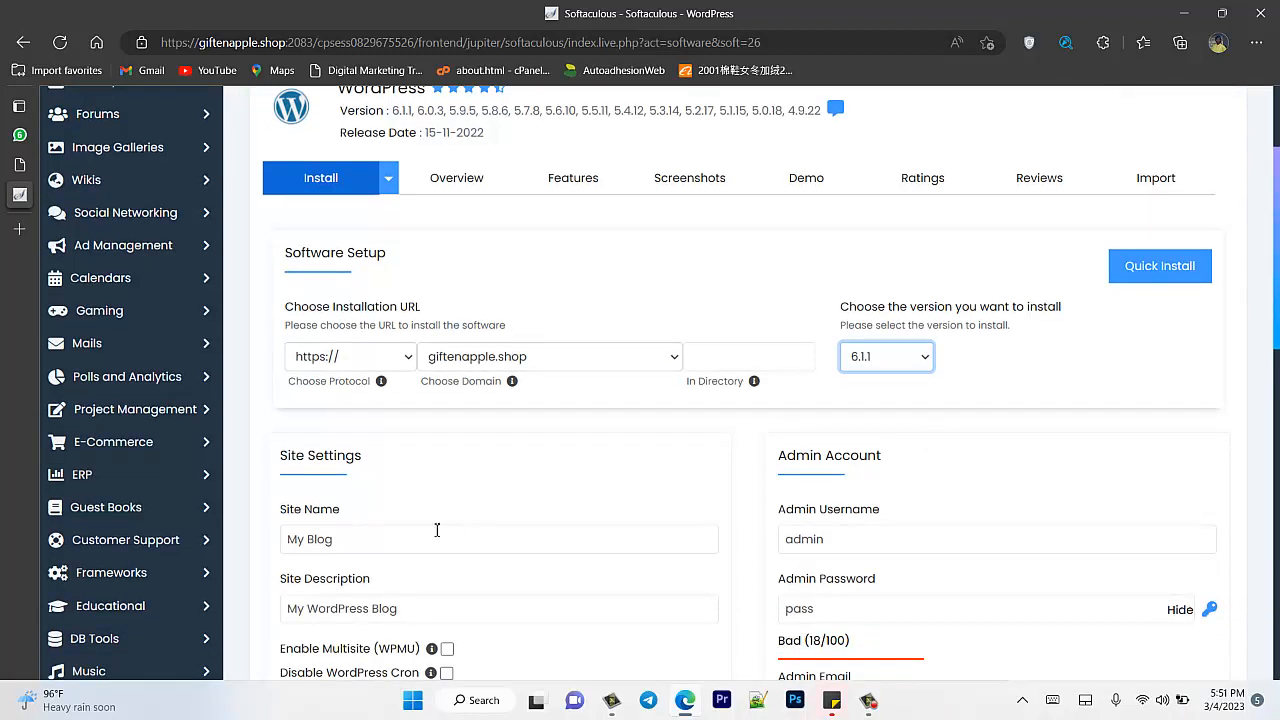
# Step: Replace the site name My Blog with Giftenapple and clear the default site description
pyautogui.click(403, 535)
pyautogui.scroll(-1, 401, 541)
pyautogui.scroll(-1, 400, 541)
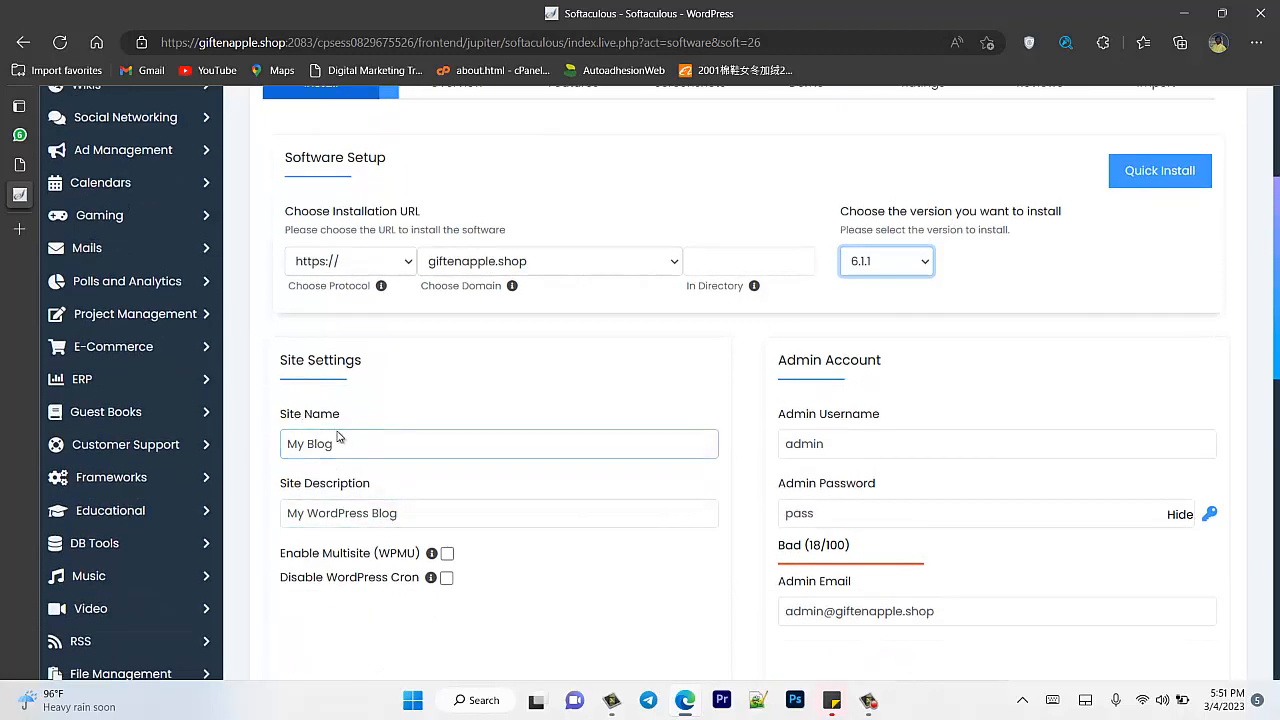
pyautogui.click(355, 517)
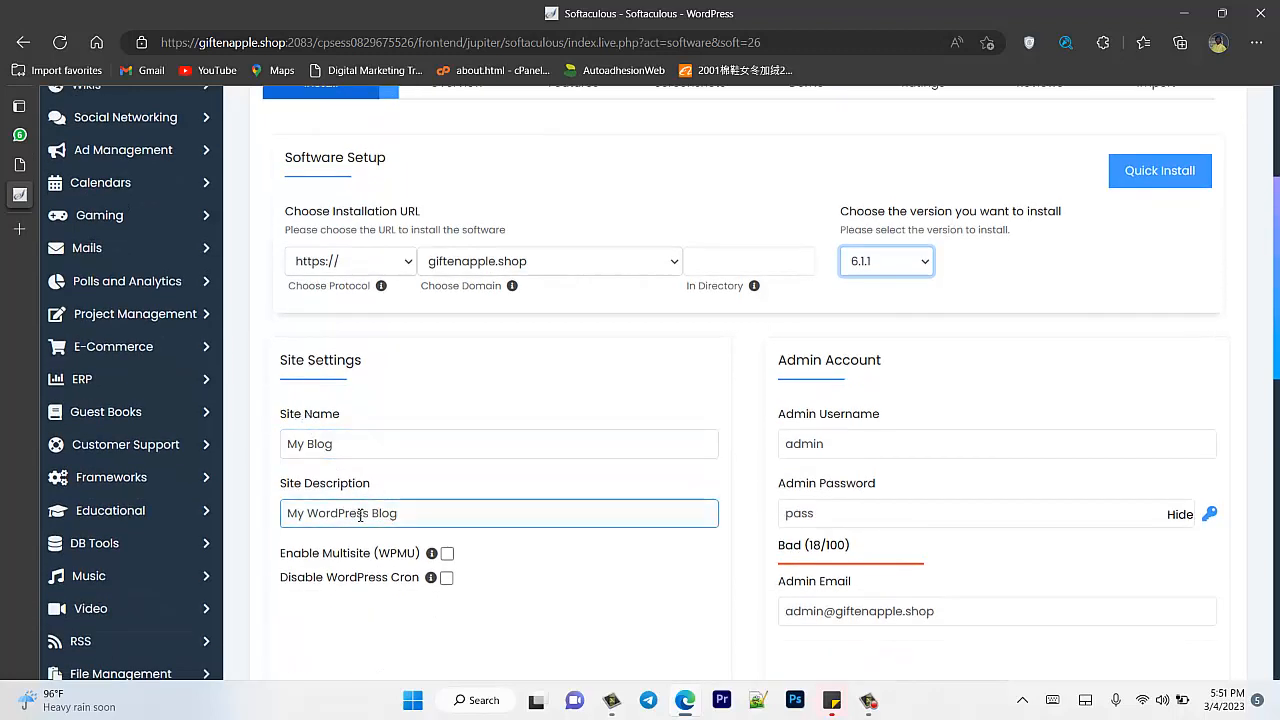
pyautogui.moveTo(369, 449); pyautogui.dragTo(257, 455)
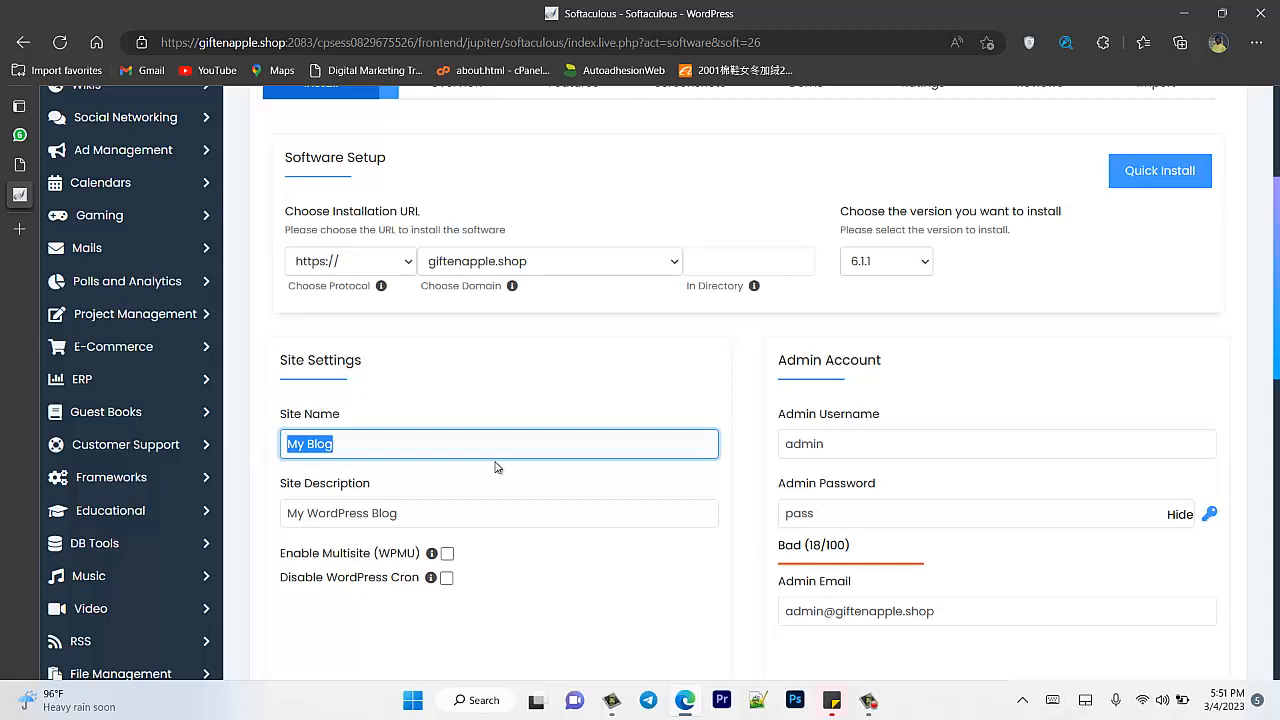
pyautogui.write('Land')
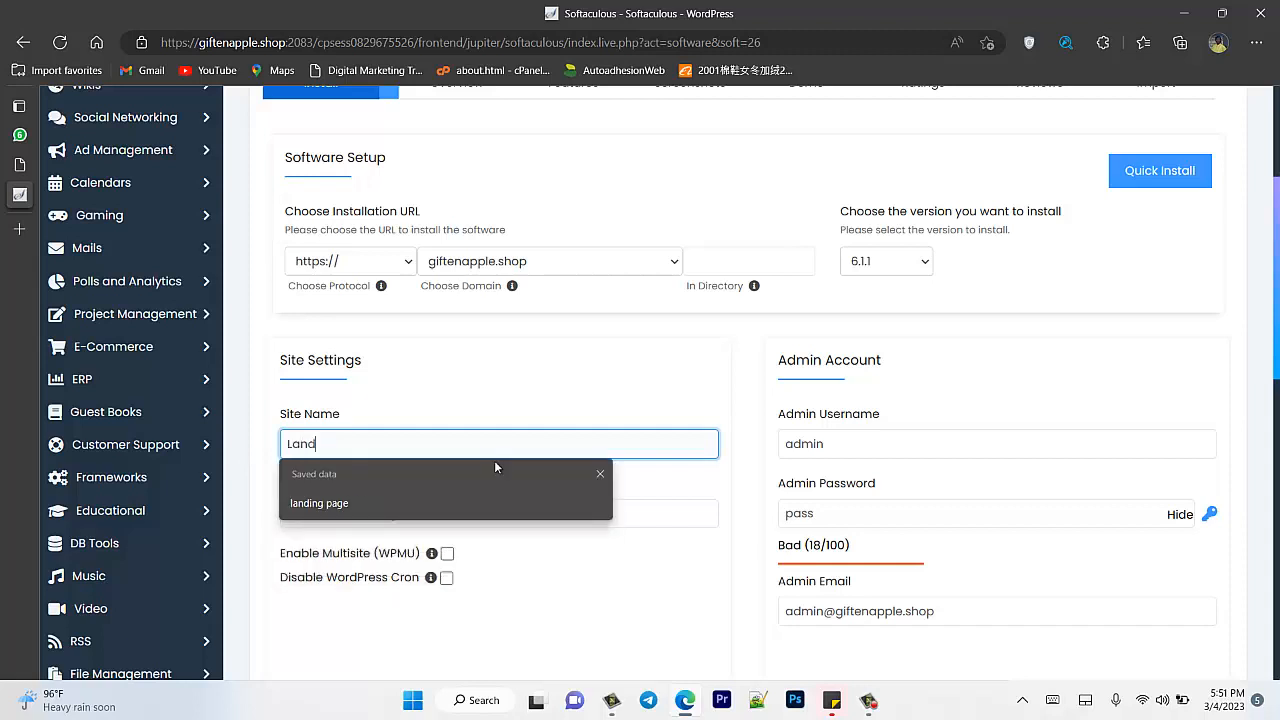
pyautogui.write('ing')
pyautogui.press('BackSpace')
pyautogui.press('BackSpace')
pyautogui.press('BackSpace')
pyautogui.press('BackSpace')
pyautogui.press('BackSpace')
pyautogui.press('BackSpace')
pyautogui.press('BackSpace')
pyautogui.press('BackSpace')
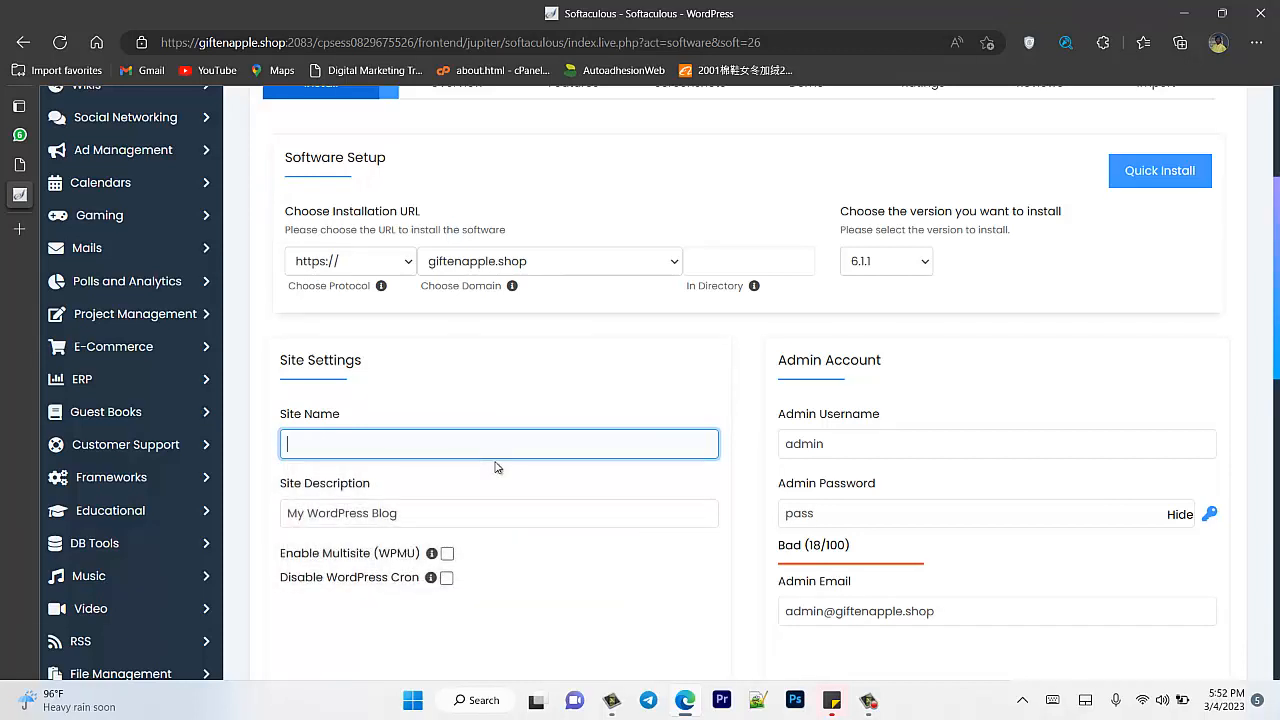
pyautogui.write('Gift')
pyautogui.write('enapple')
pyautogui.press('Tab')
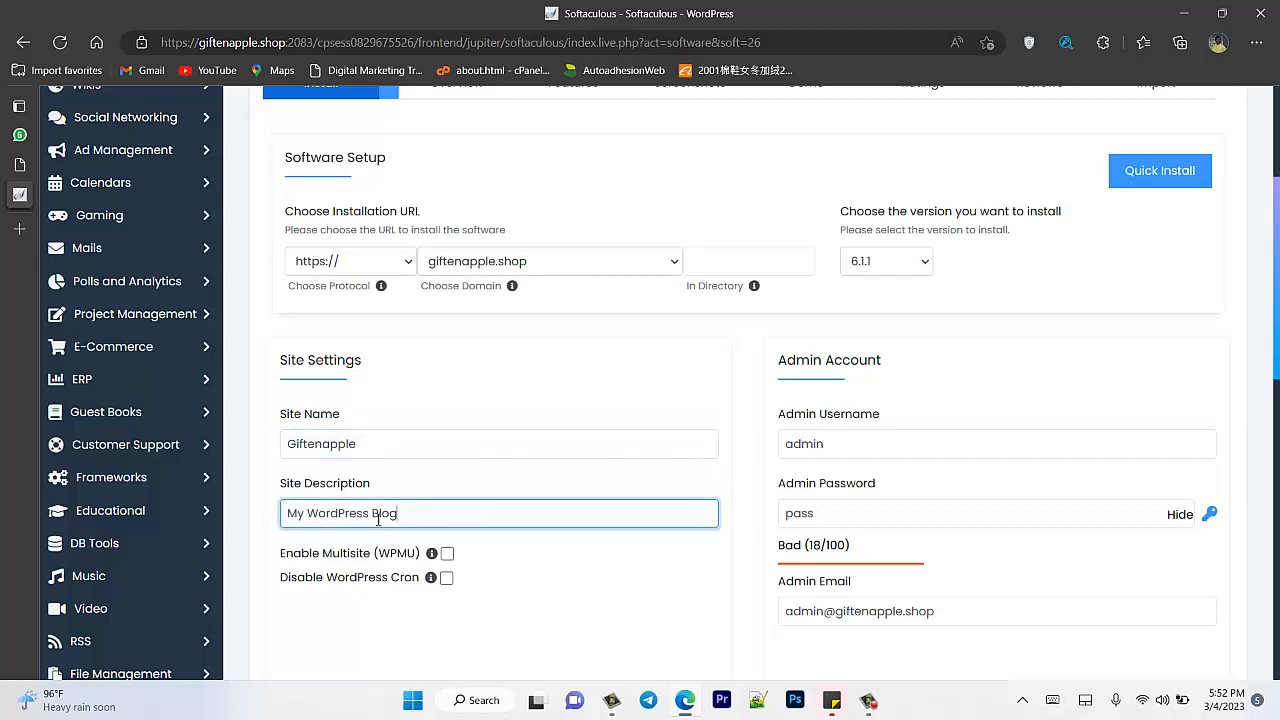
pyautogui.press('BackSpace')
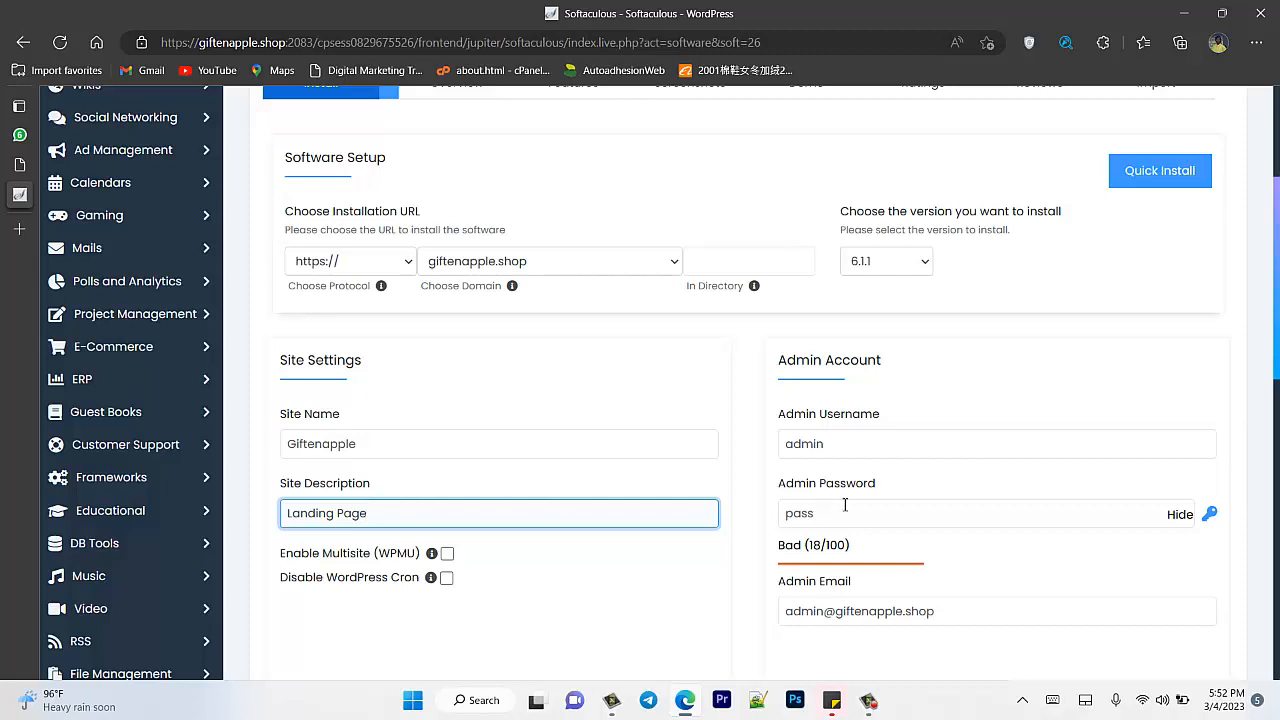
# Step: Replace the default admin username with Admin and enter a new admin password
pyautogui.click(889, 443)
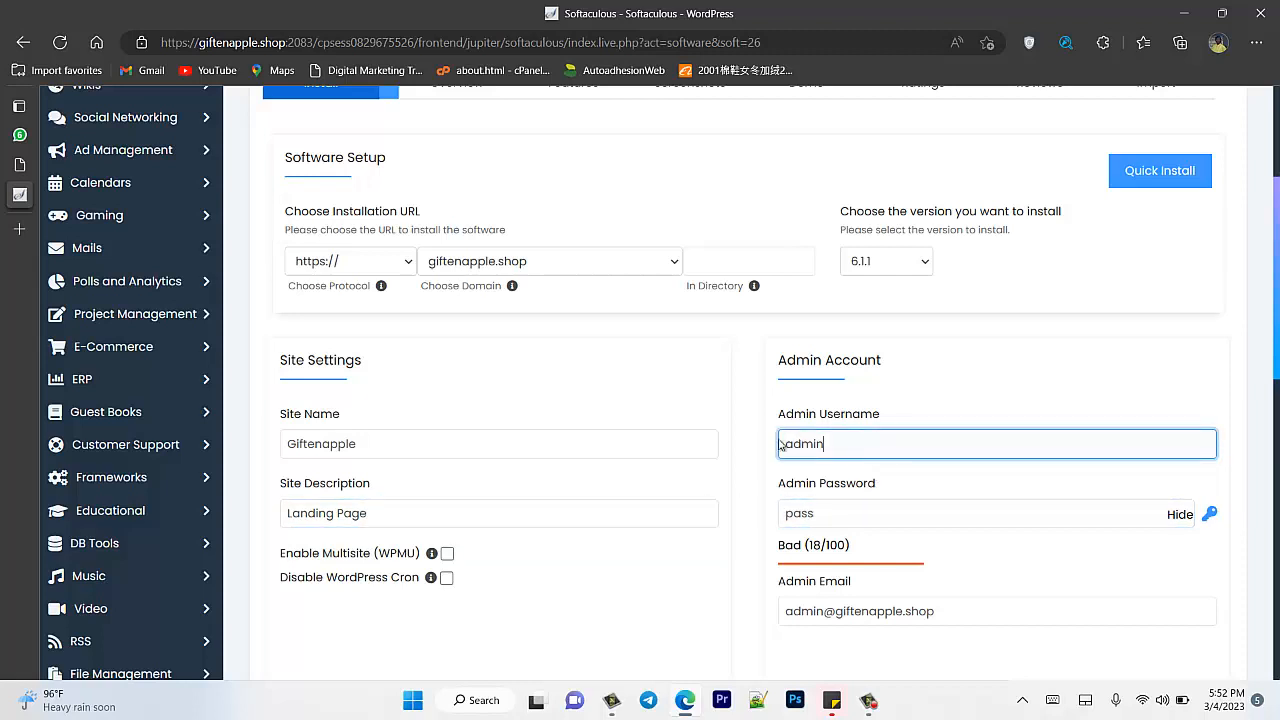
pyautogui.moveTo(780, 441); pyautogui.dragTo(771, 445)
pyautogui.click(848, 496)
pyautogui.click(840, 446)
pyautogui.moveTo(889, 447); pyautogui.dragTo(775, 450)
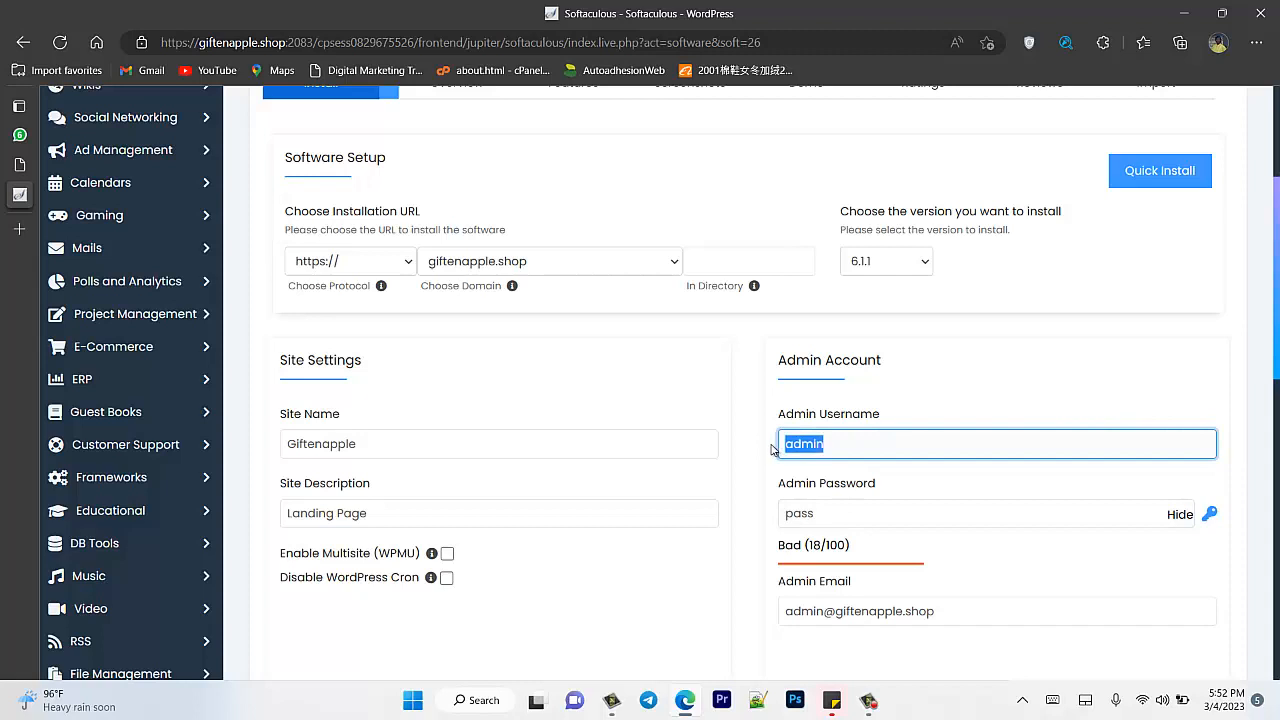
pyautogui.press('BackSpace')
pyautogui.moveTo(856, 510); pyautogui.dragTo(765, 515)
pyautogui.press('BackSpace')
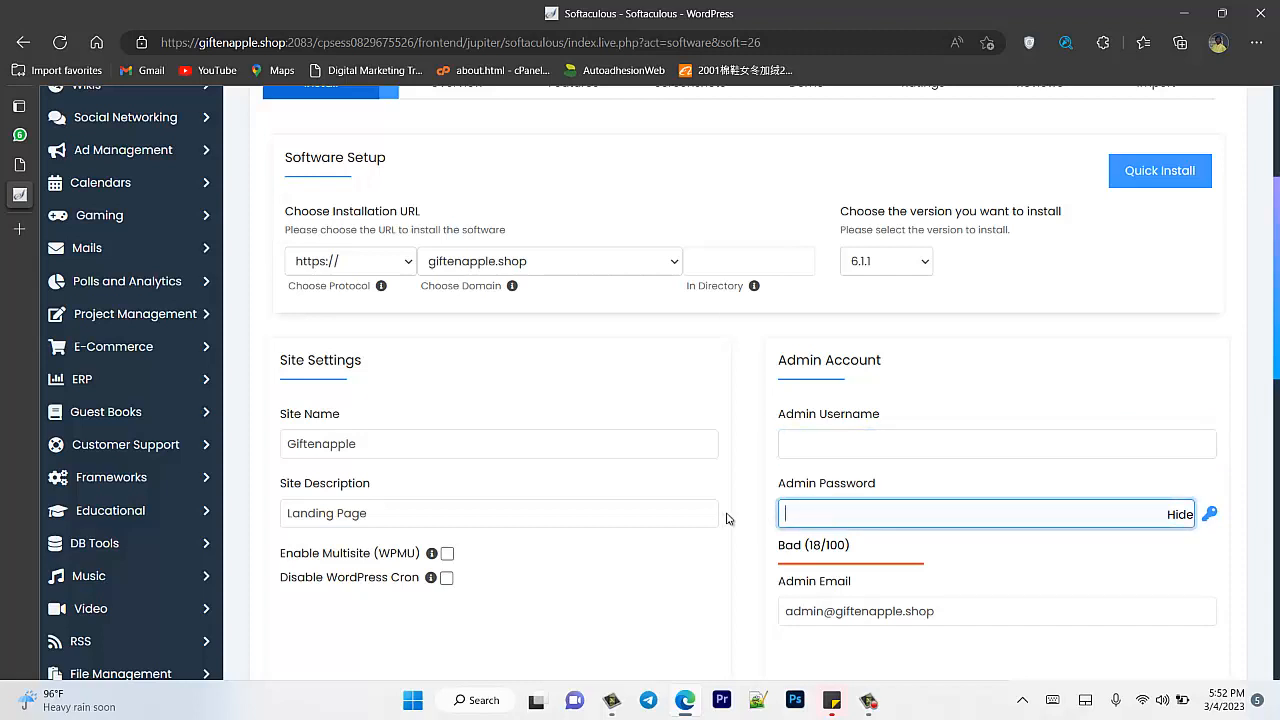
pyautogui.click(861, 447)
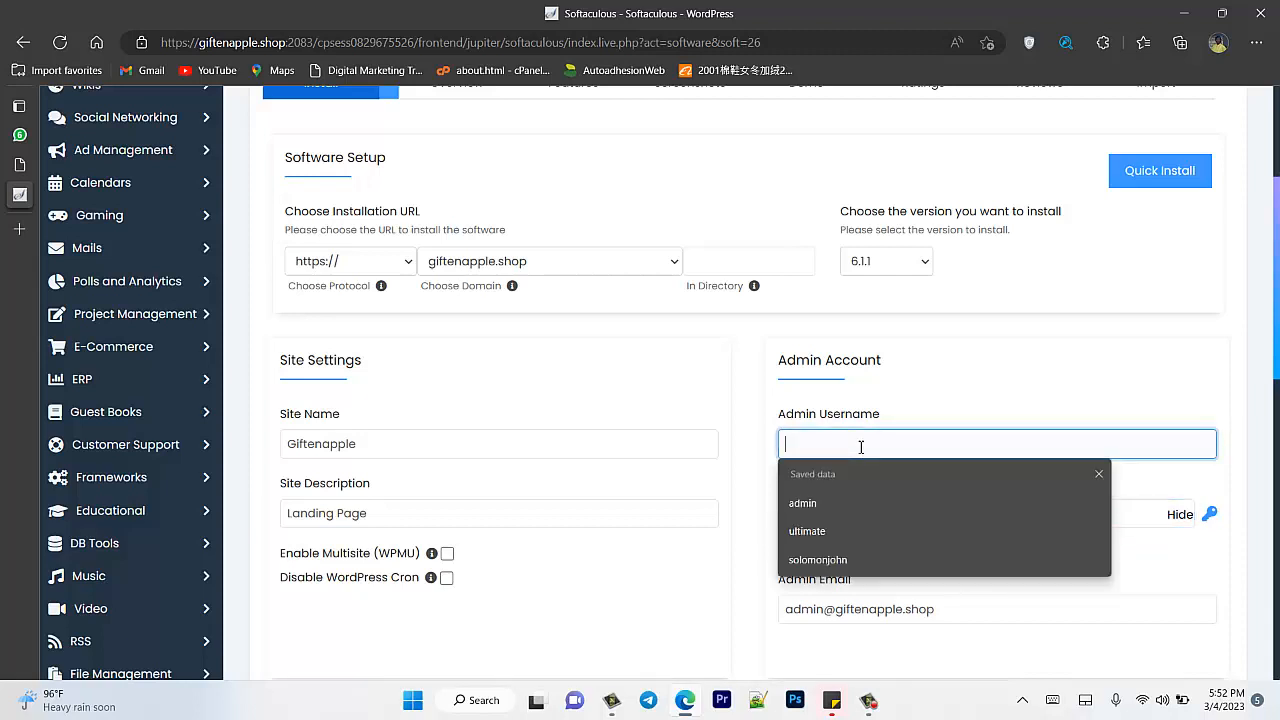
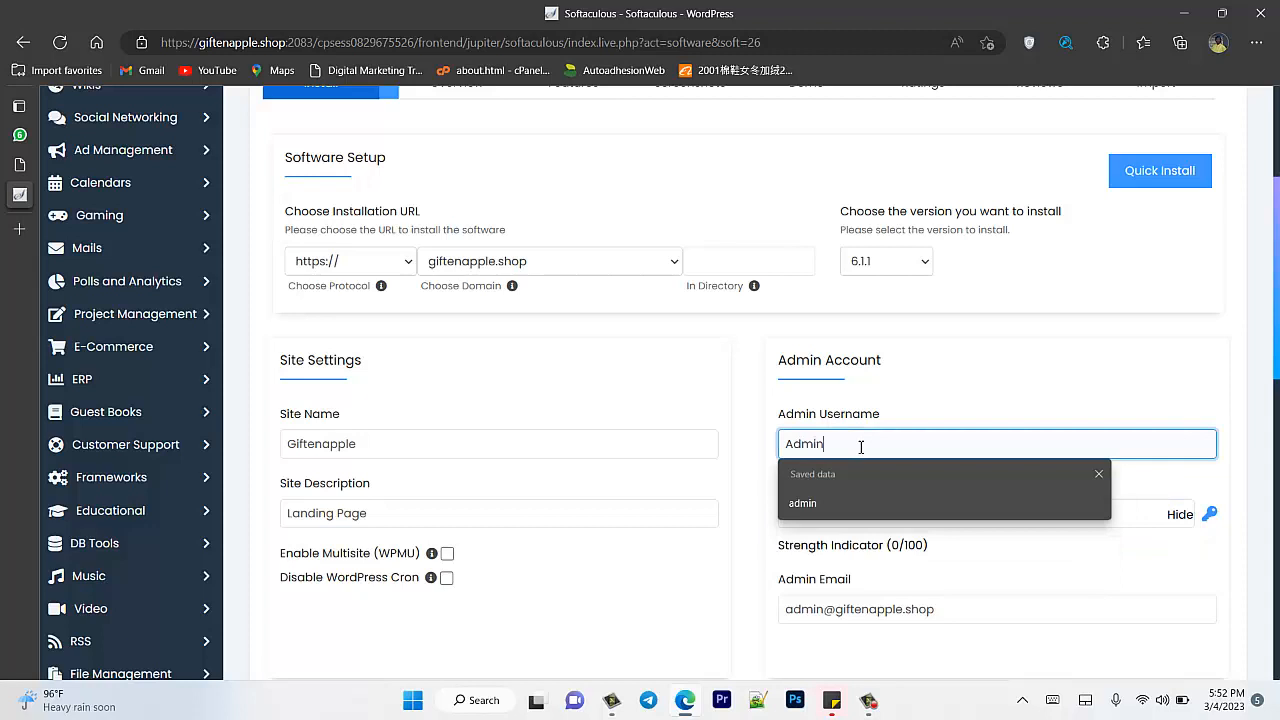
pyautogui.press('Tab')
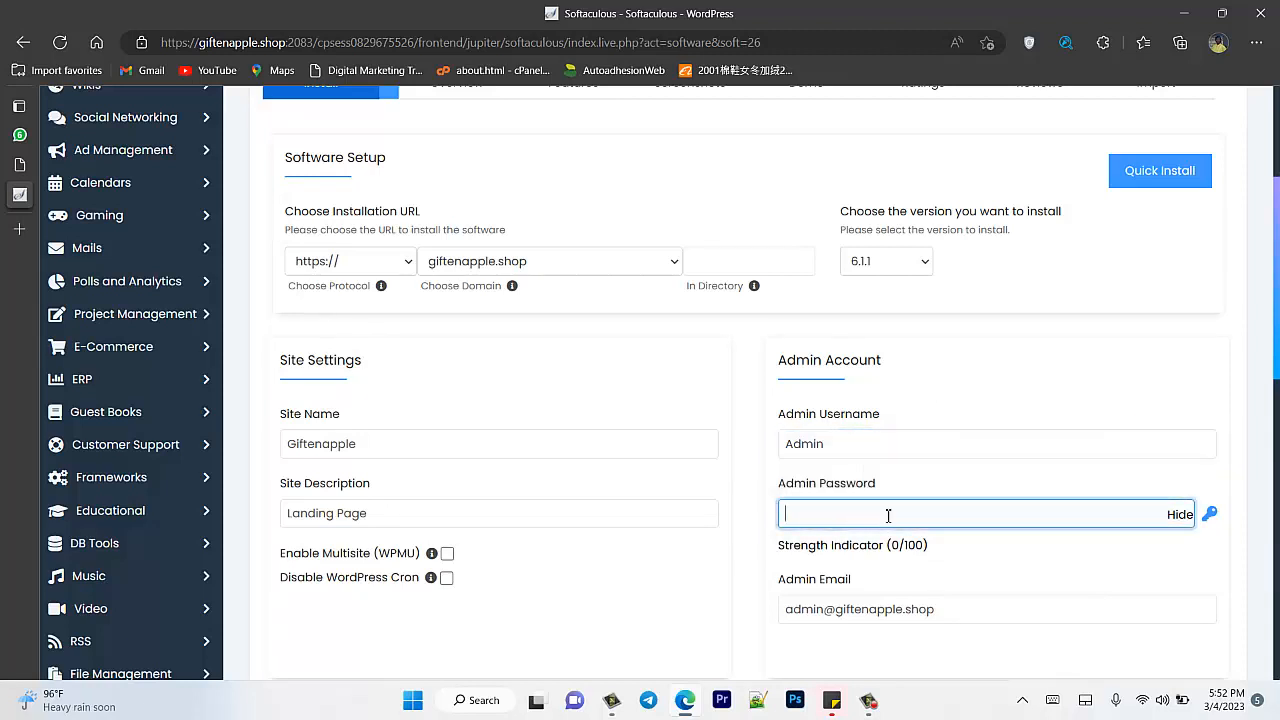
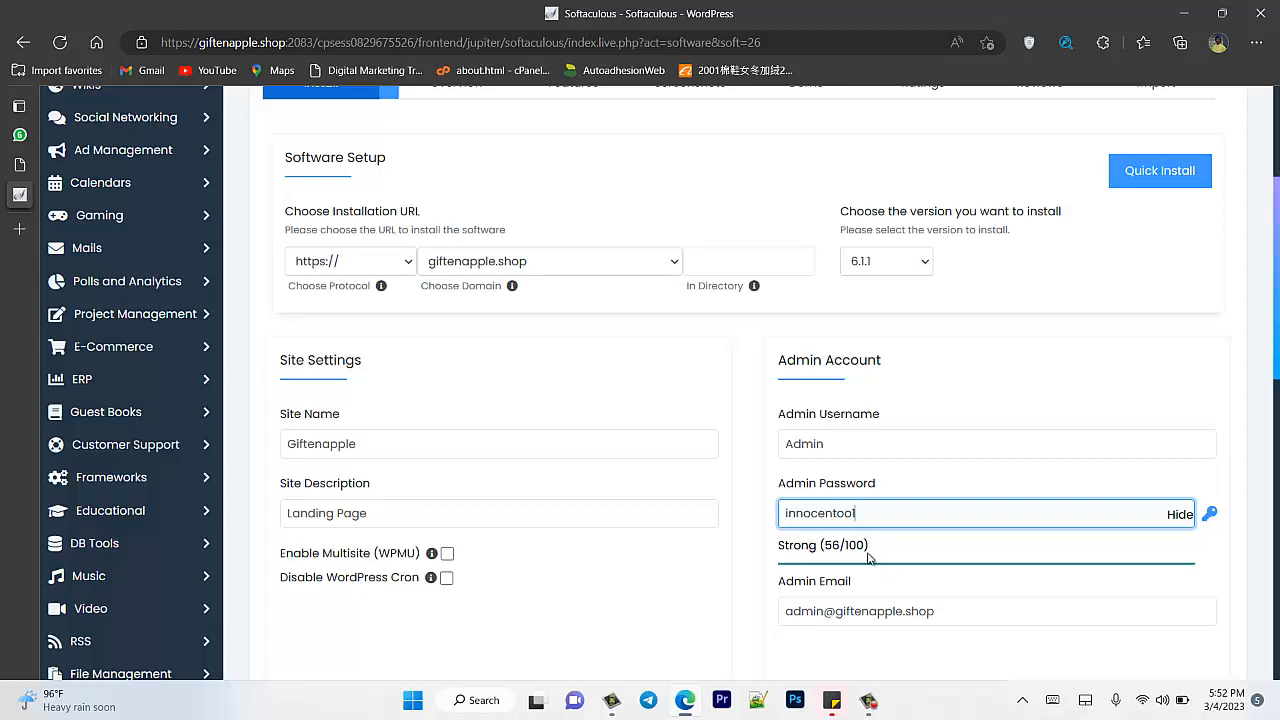
pyautogui.scroll(-1, 868, 558)
pyautogui.scroll(-2, 866, 557)
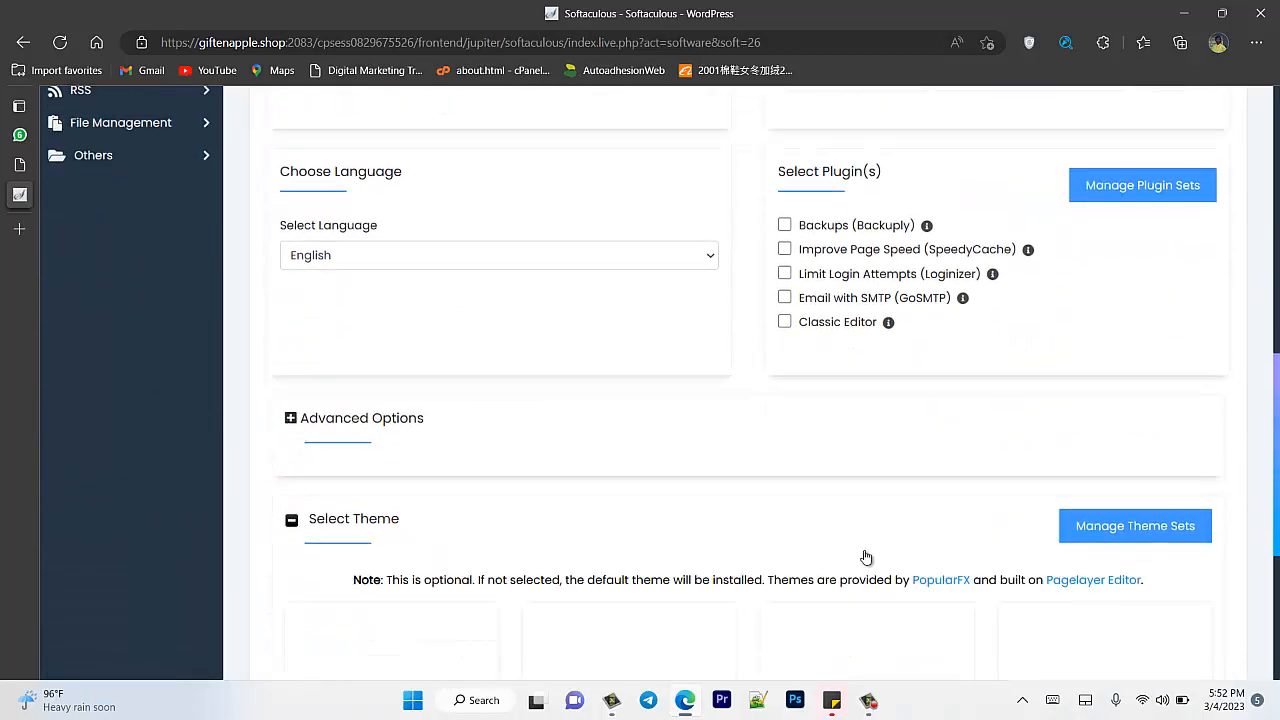
pyautogui.scroll(-1, 866, 557)
pyautogui.scroll(1, 866, 556)
pyautogui.scroll(-4, 865, 555)
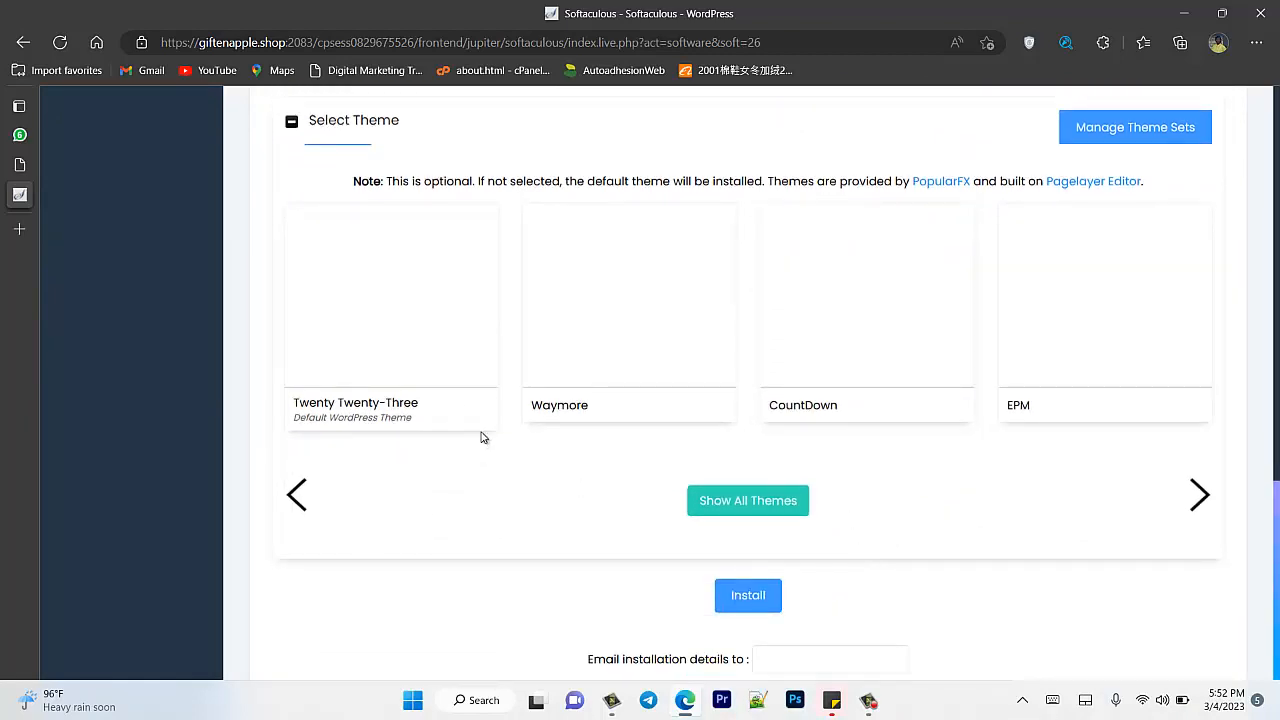
pyautogui.scroll(2, 481, 437)
pyautogui.scroll(2, 540, 515)
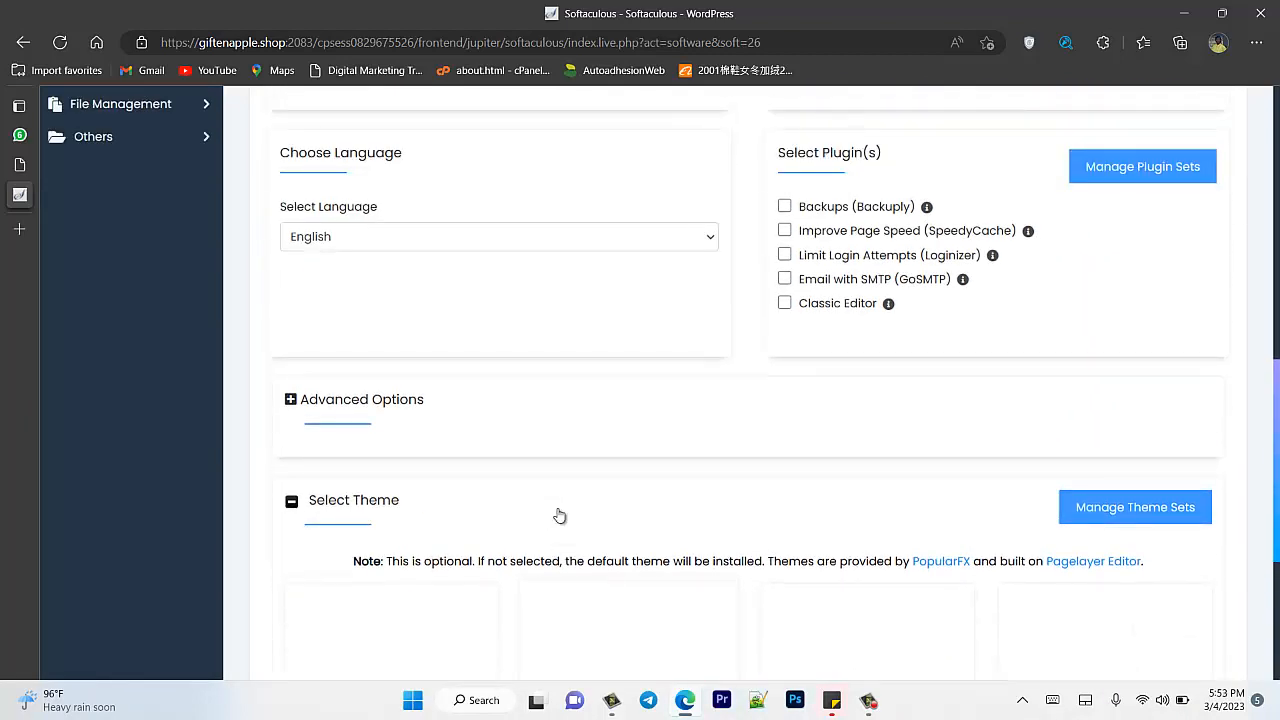
pyautogui.scroll(3, 560, 515)
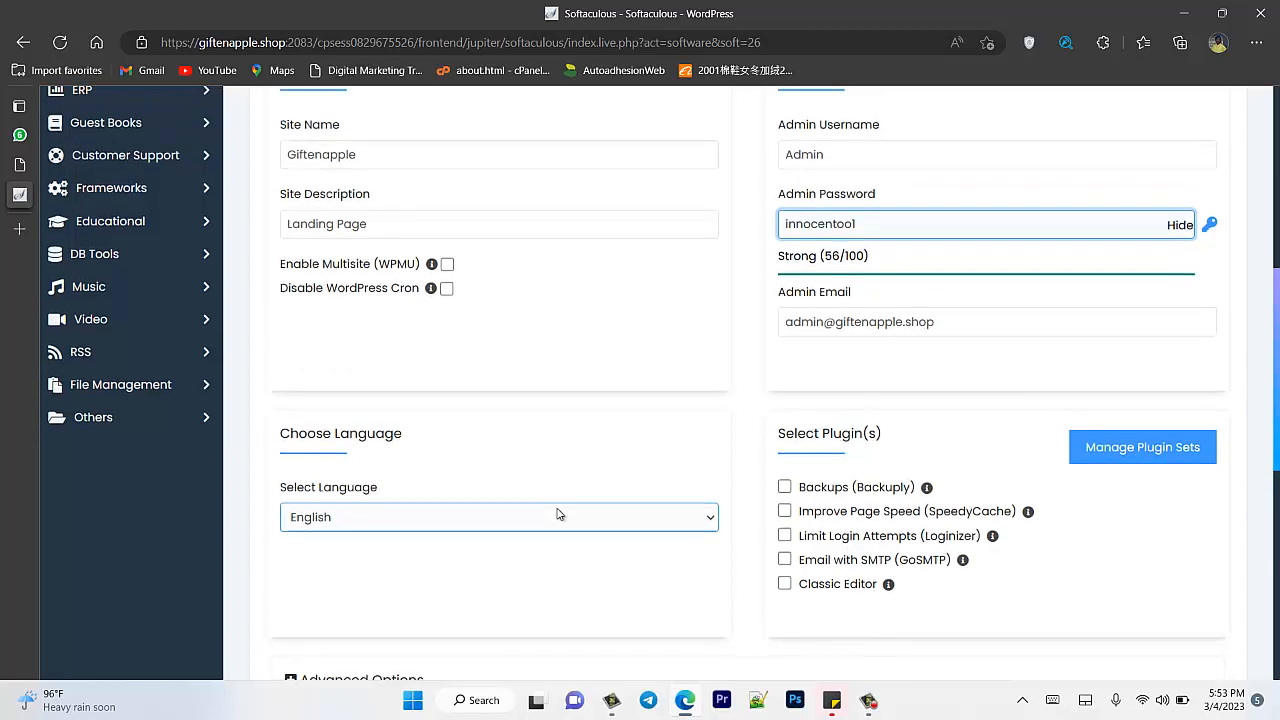
pyautogui.scroll(-5, 558, 515)
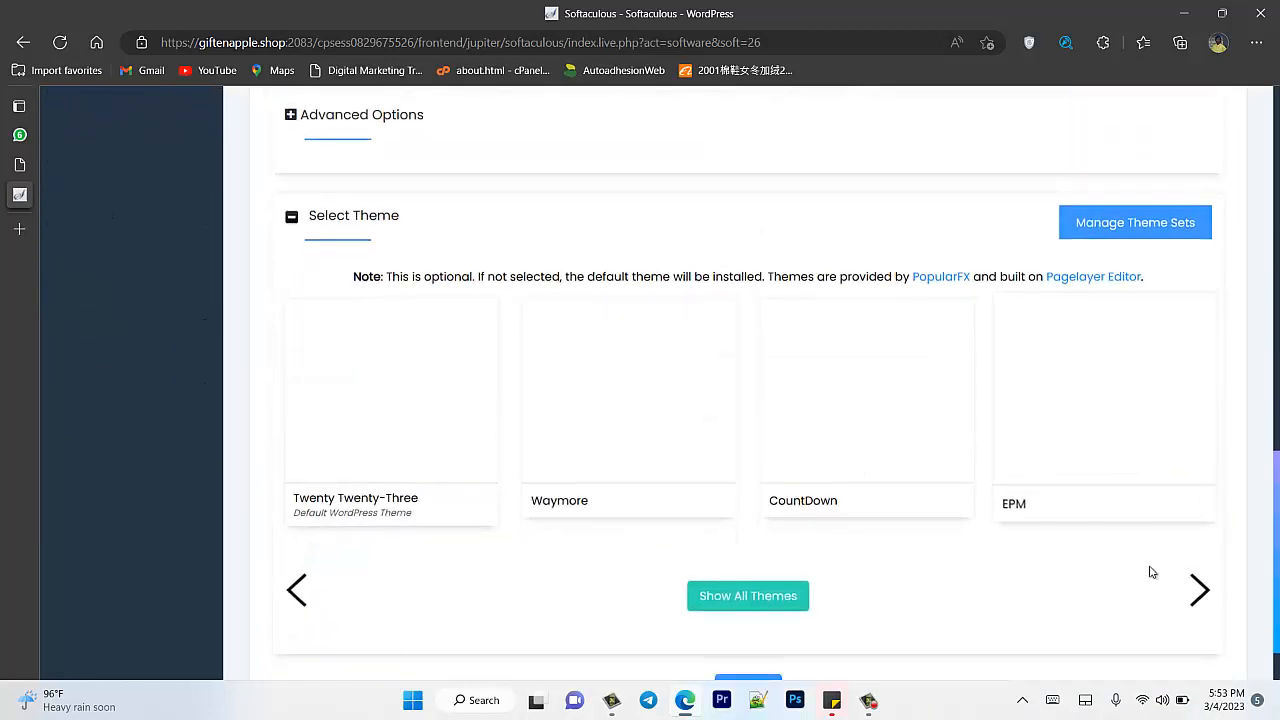
pyautogui.scroll(-2, 930, 585)
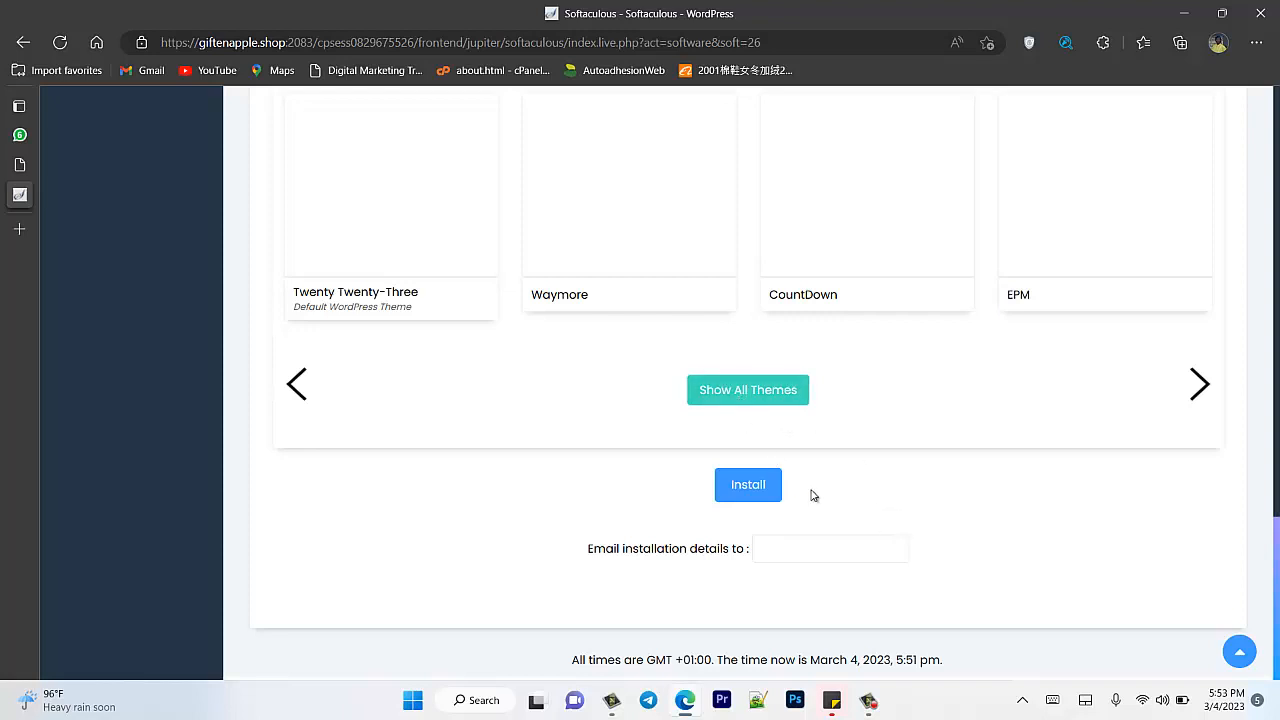
pyautogui.click(747, 487)
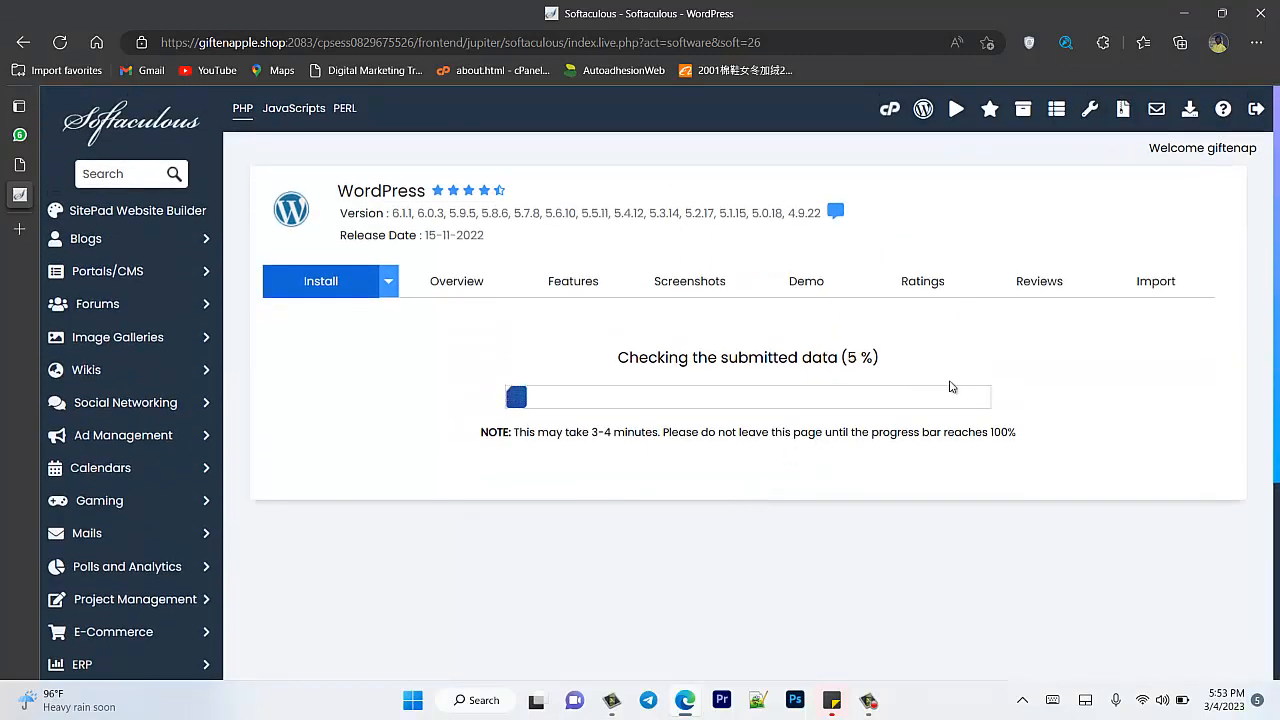
pyautogui.click(19, 165)
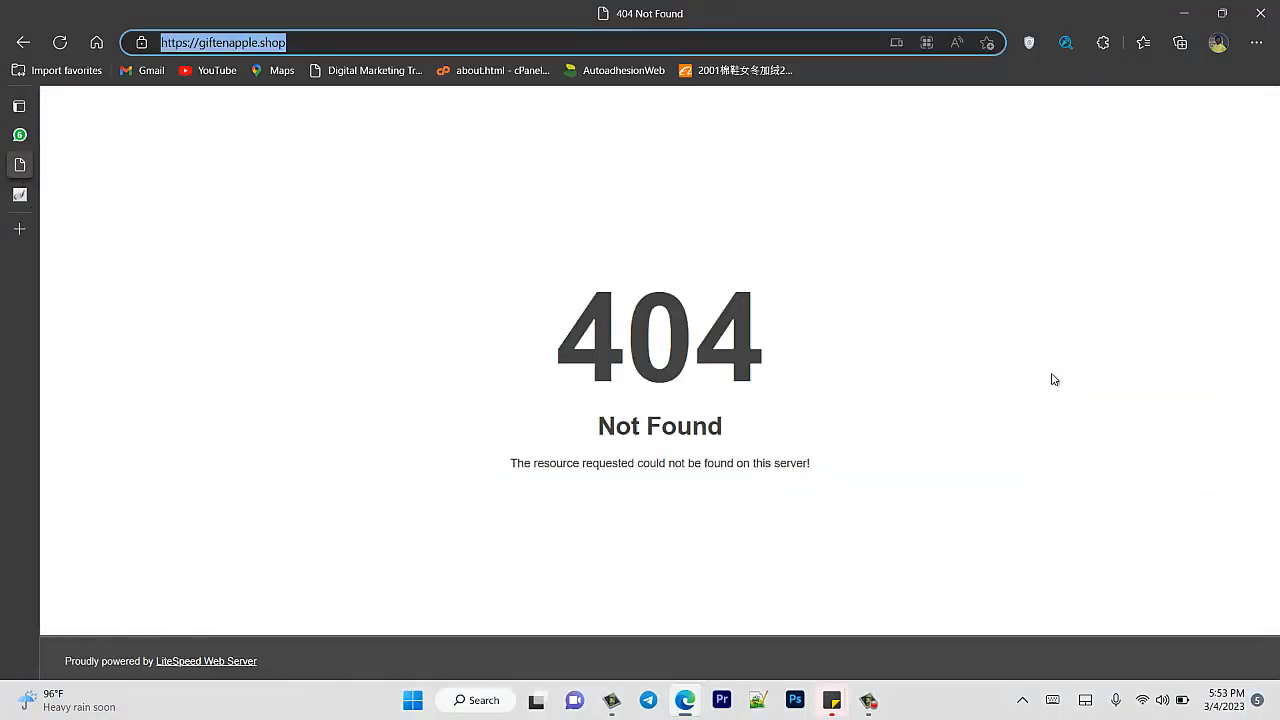
pyautogui.click(21, 193)
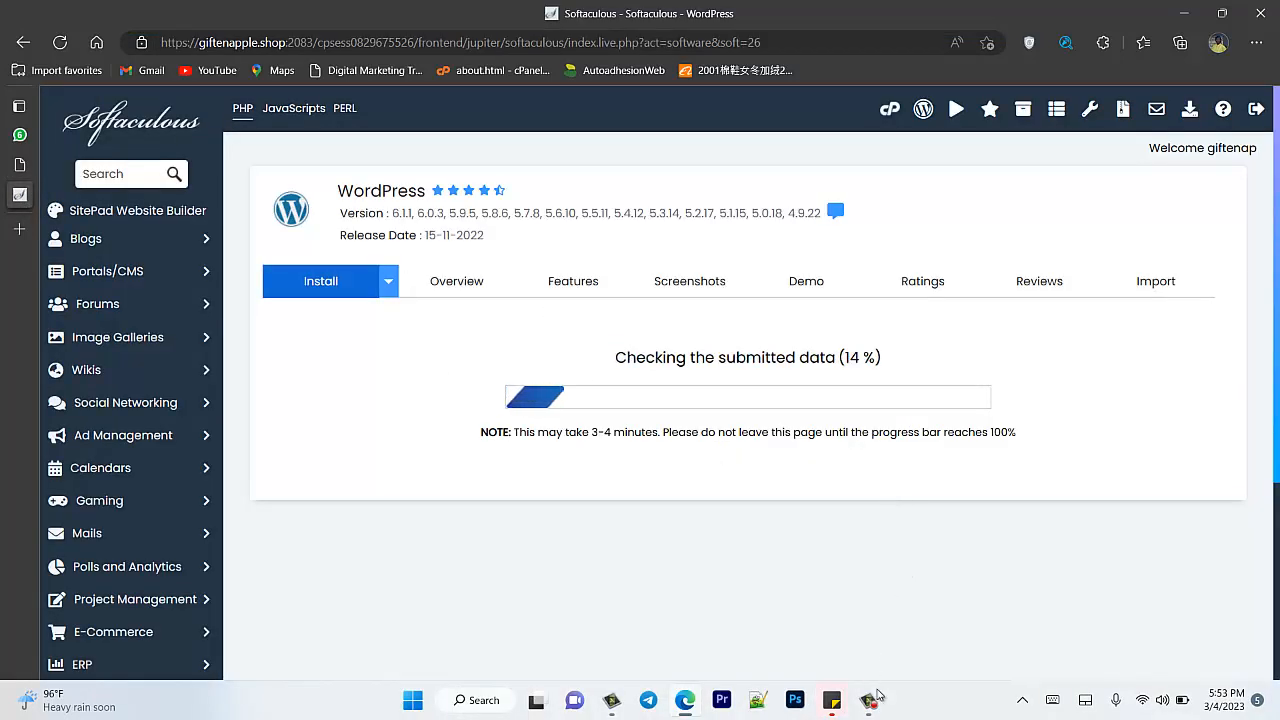
pyautogui.moveTo(875, 703)
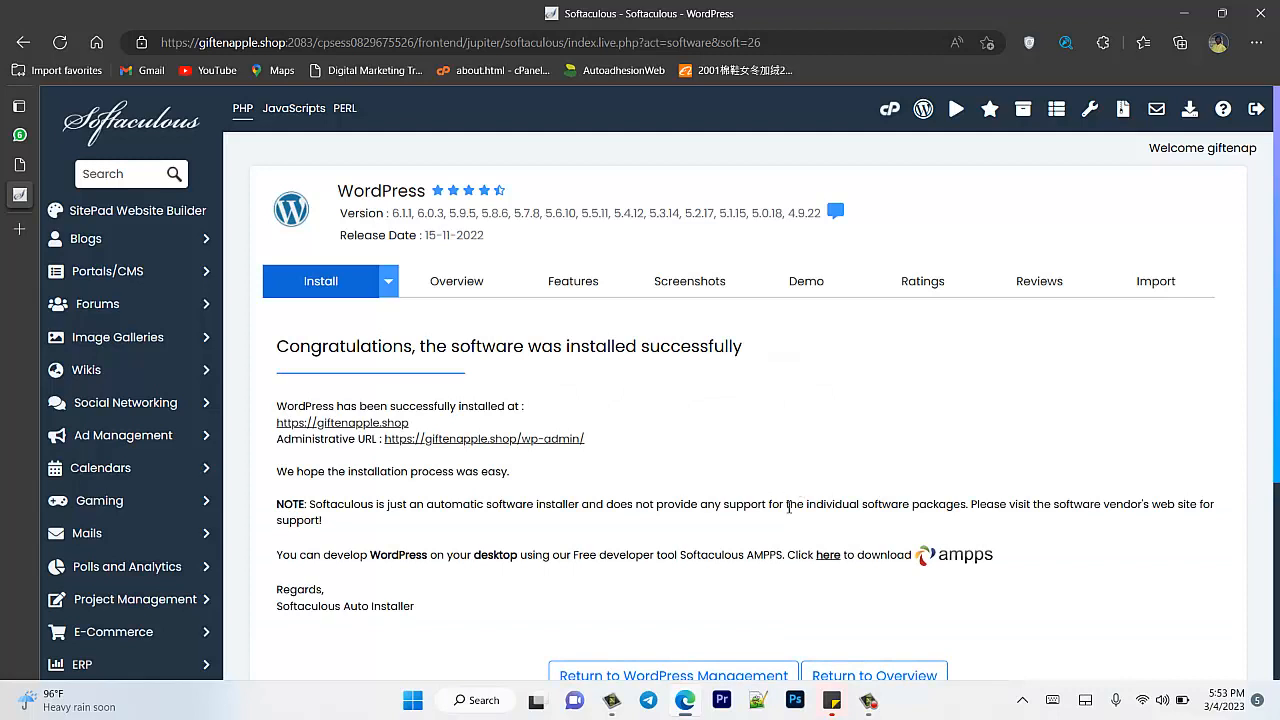
pyautogui.scroll(-1, 789, 507)
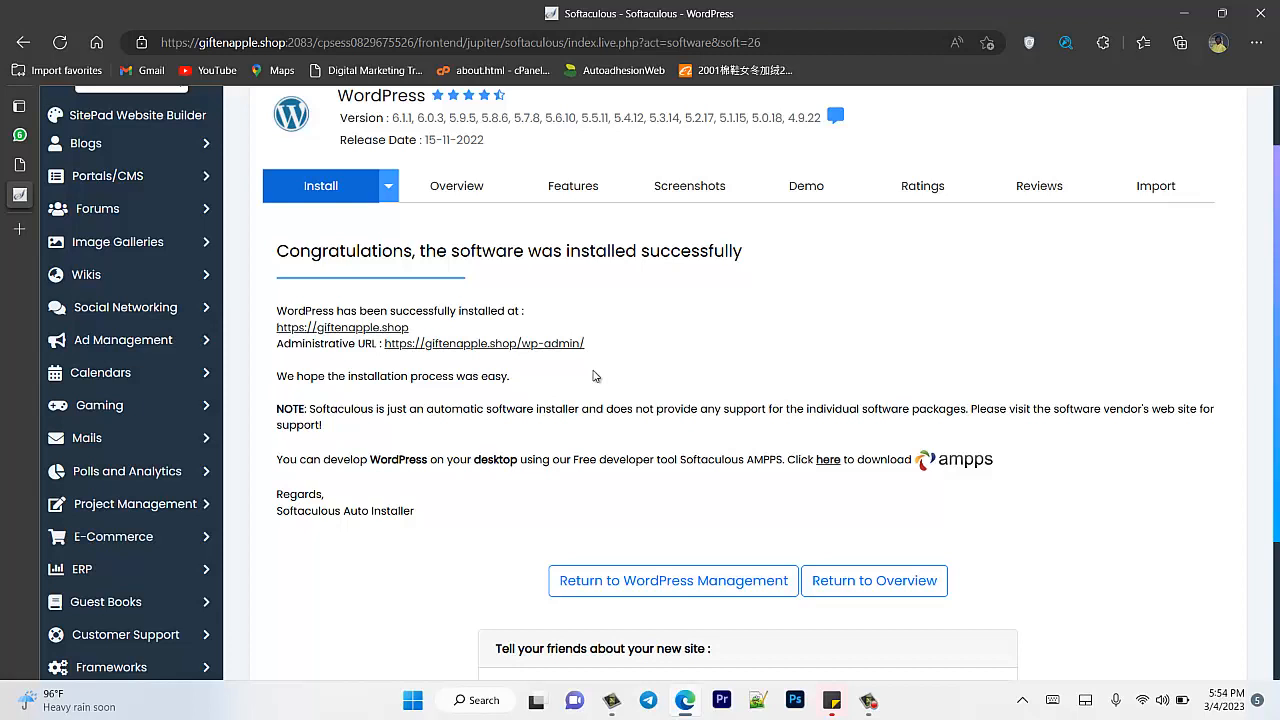
# Step: Reload and scroll through the live Giftenapple homepage, then return to the Softaculous success page
pyautogui.moveTo(40, 170)
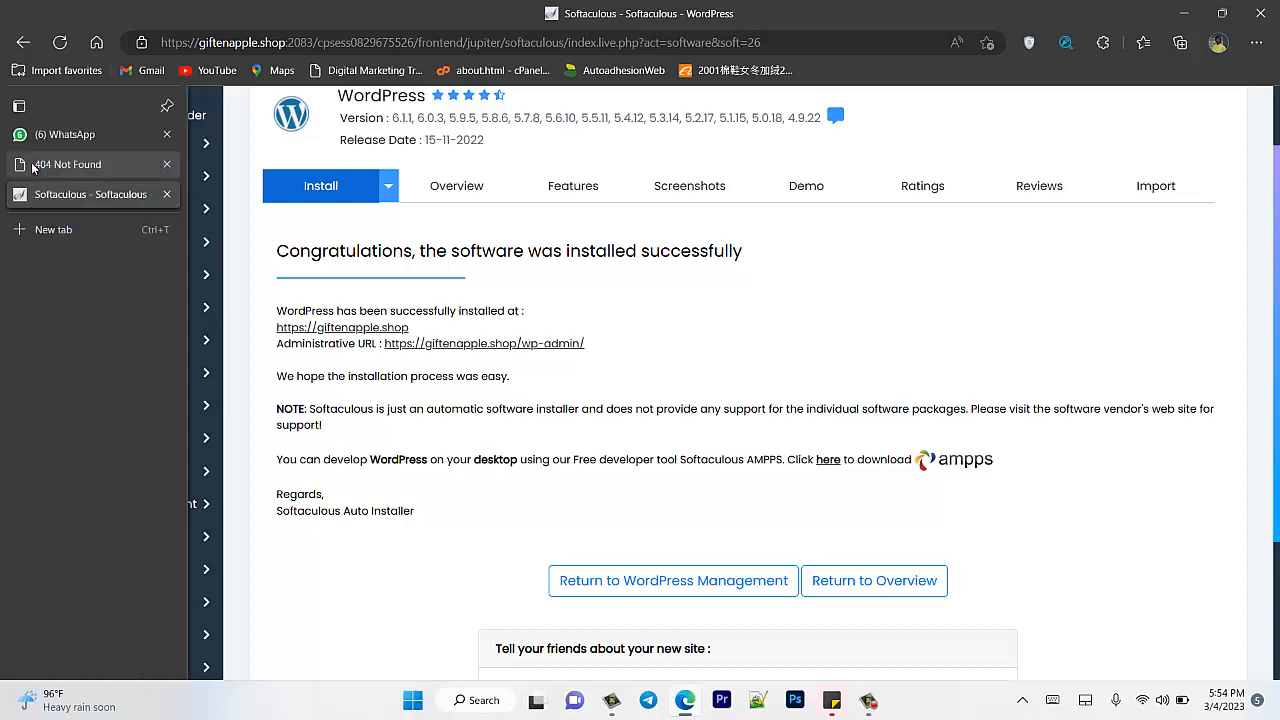
pyautogui.click(100, 164)
pyautogui.press('Return')
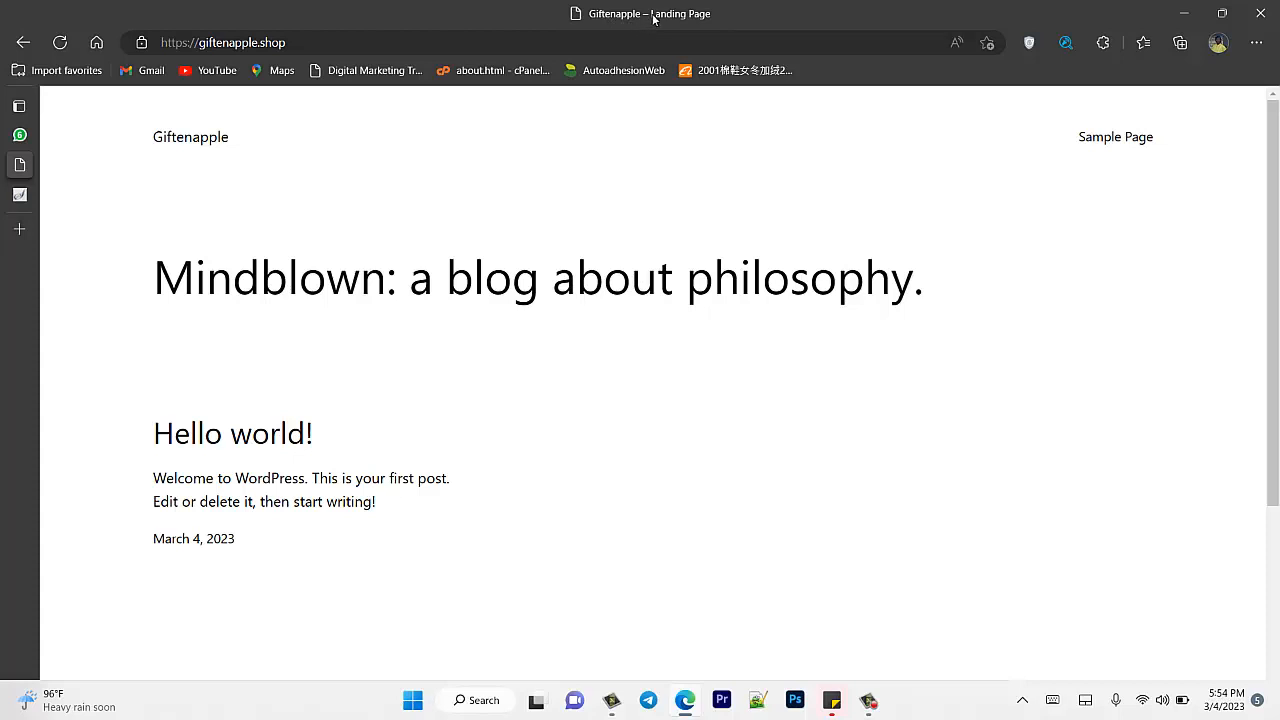
pyautogui.scroll(-3, 362, 430)
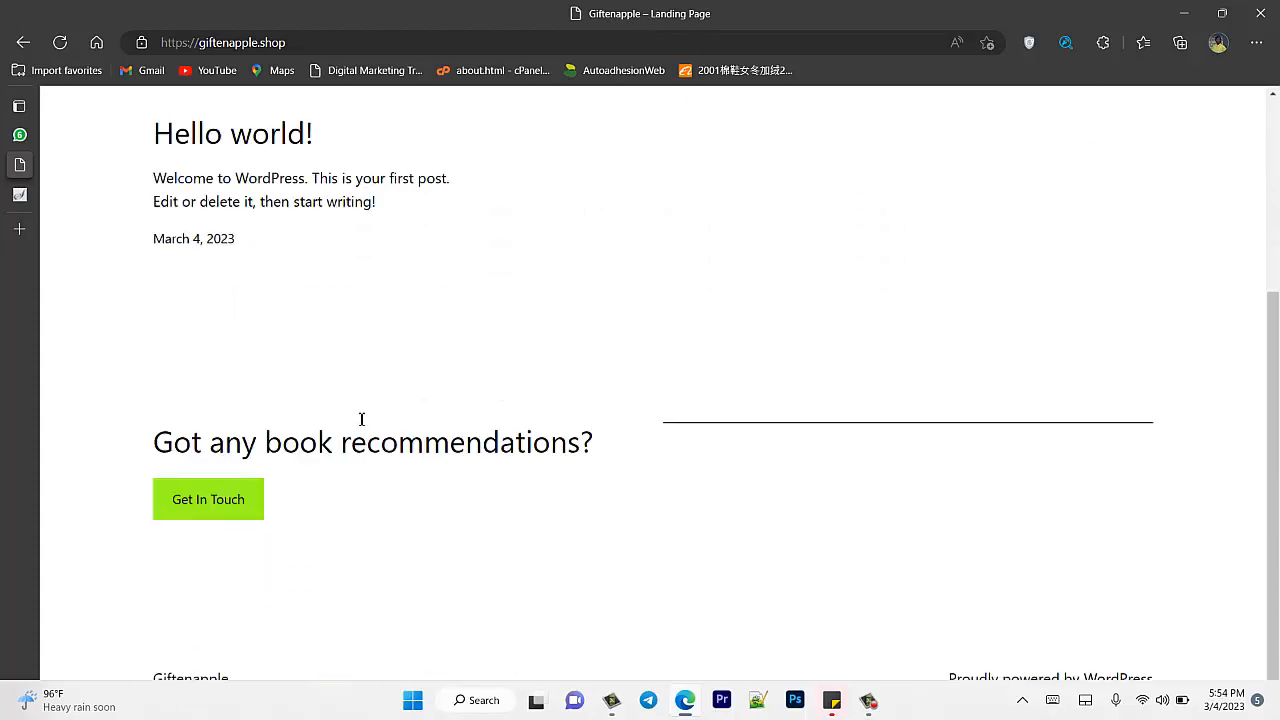
pyautogui.scroll(1, 361, 415)
pyautogui.scroll(2, 361, 415)
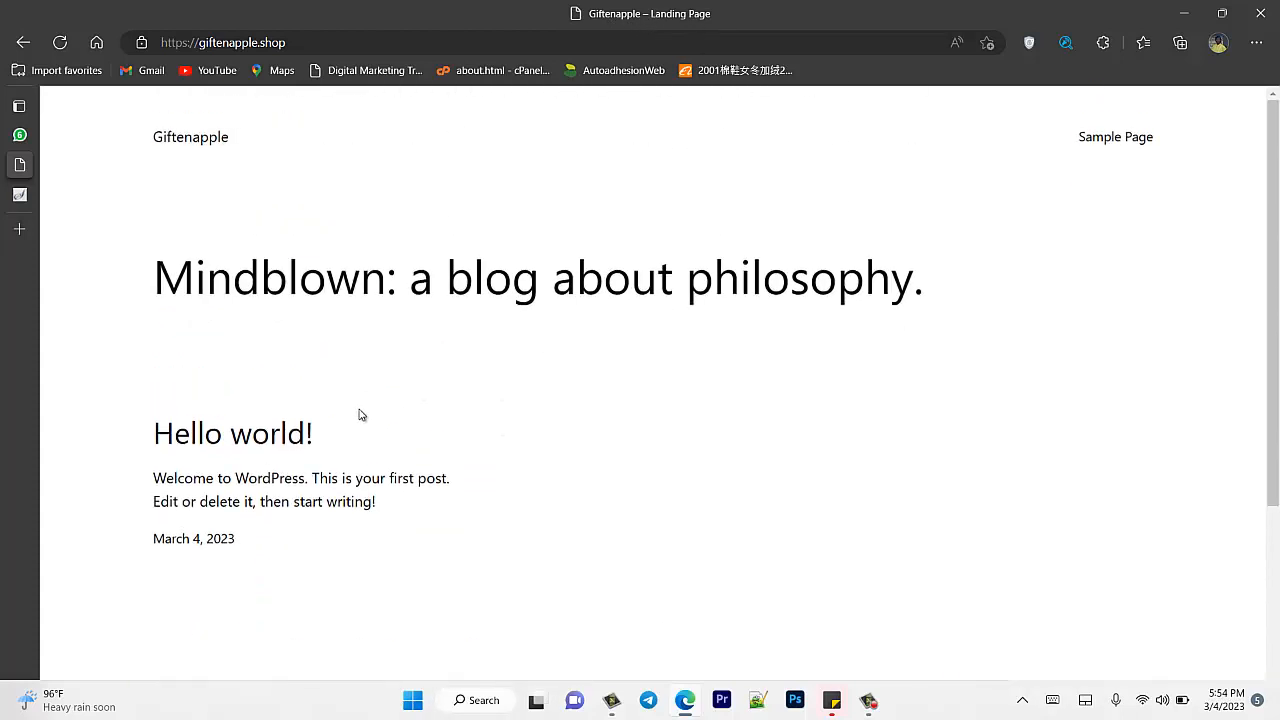
pyautogui.click(20, 196)
pyautogui.scroll(-4, 565, 355)
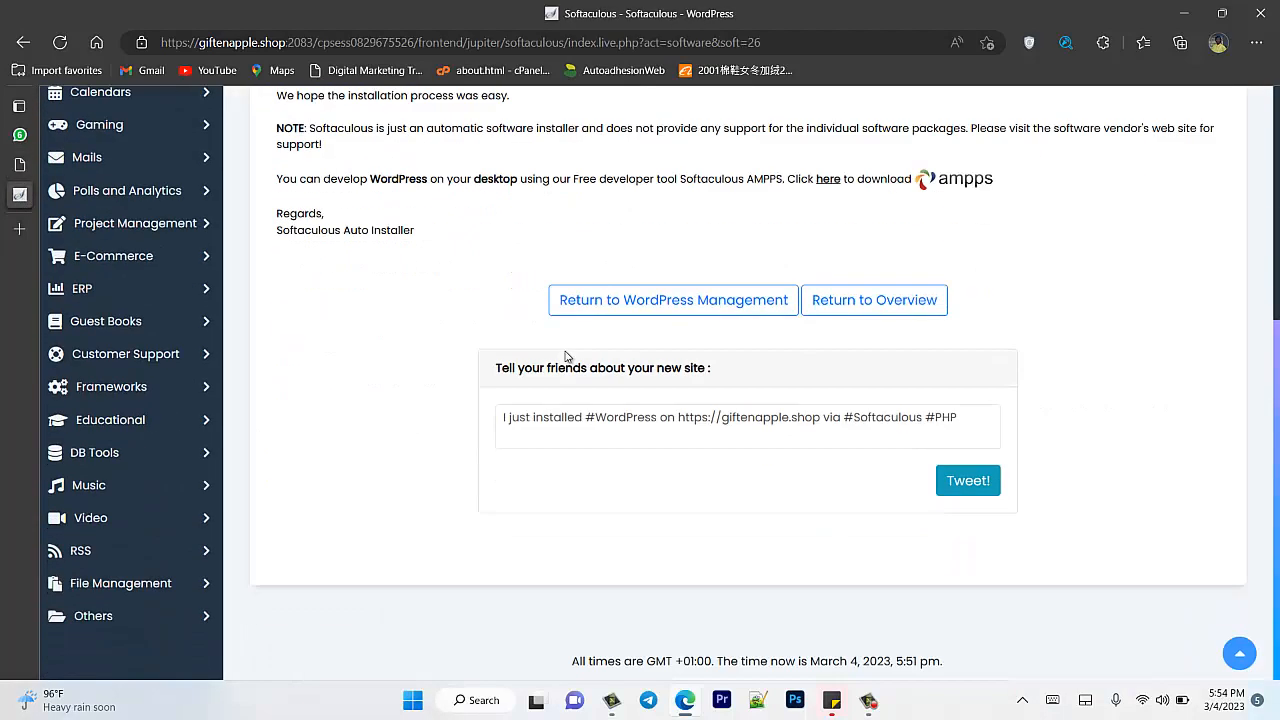
pyautogui.scroll(3, 565, 355)
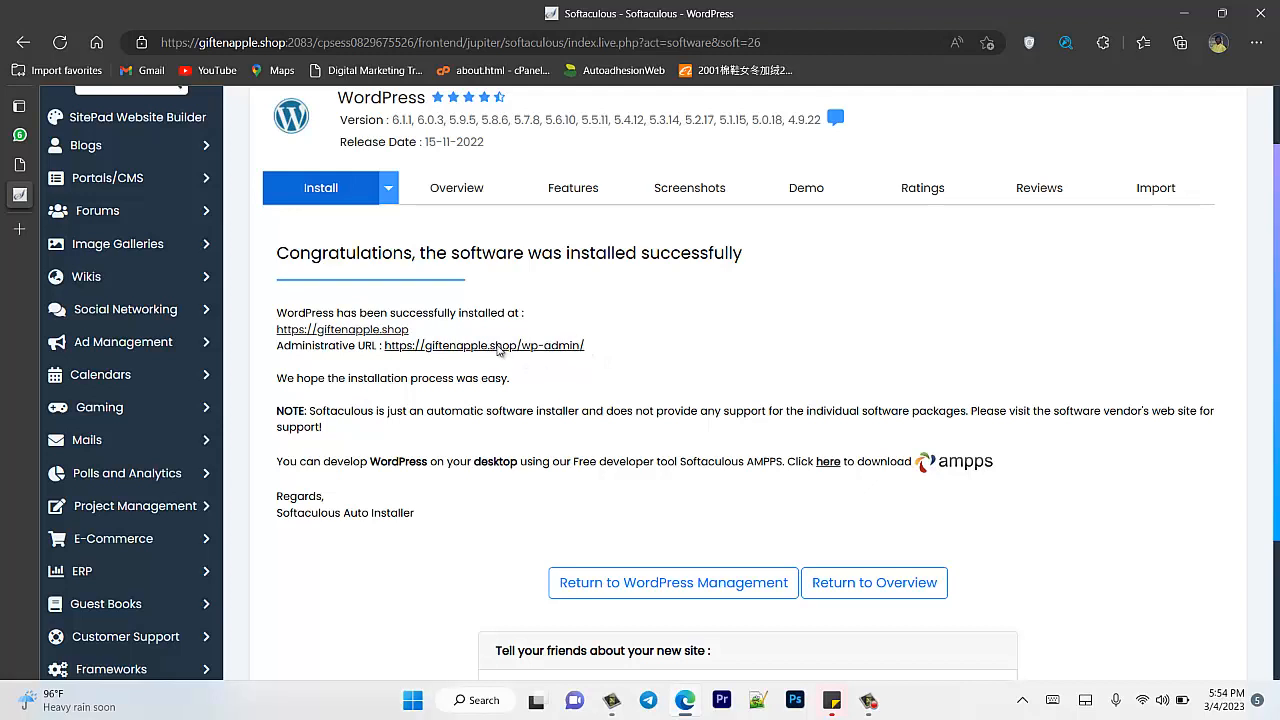
pyautogui.click(498, 347)
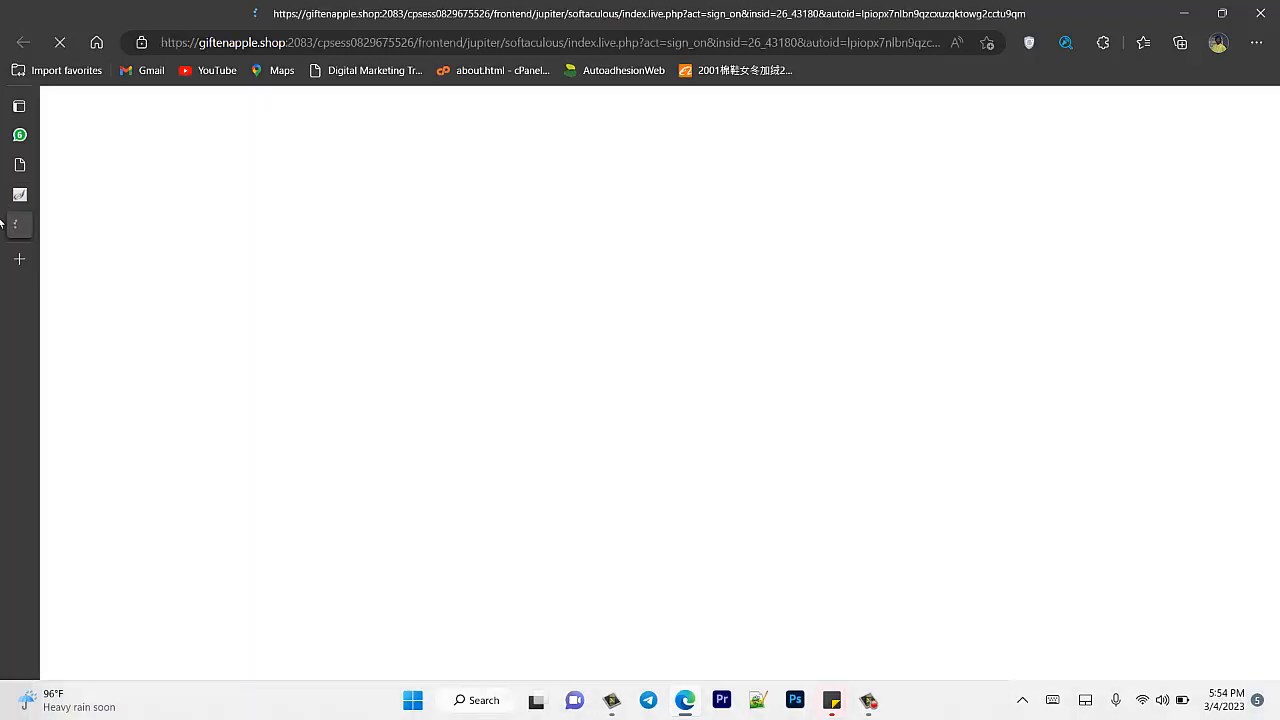
pyautogui.click(13, 197)
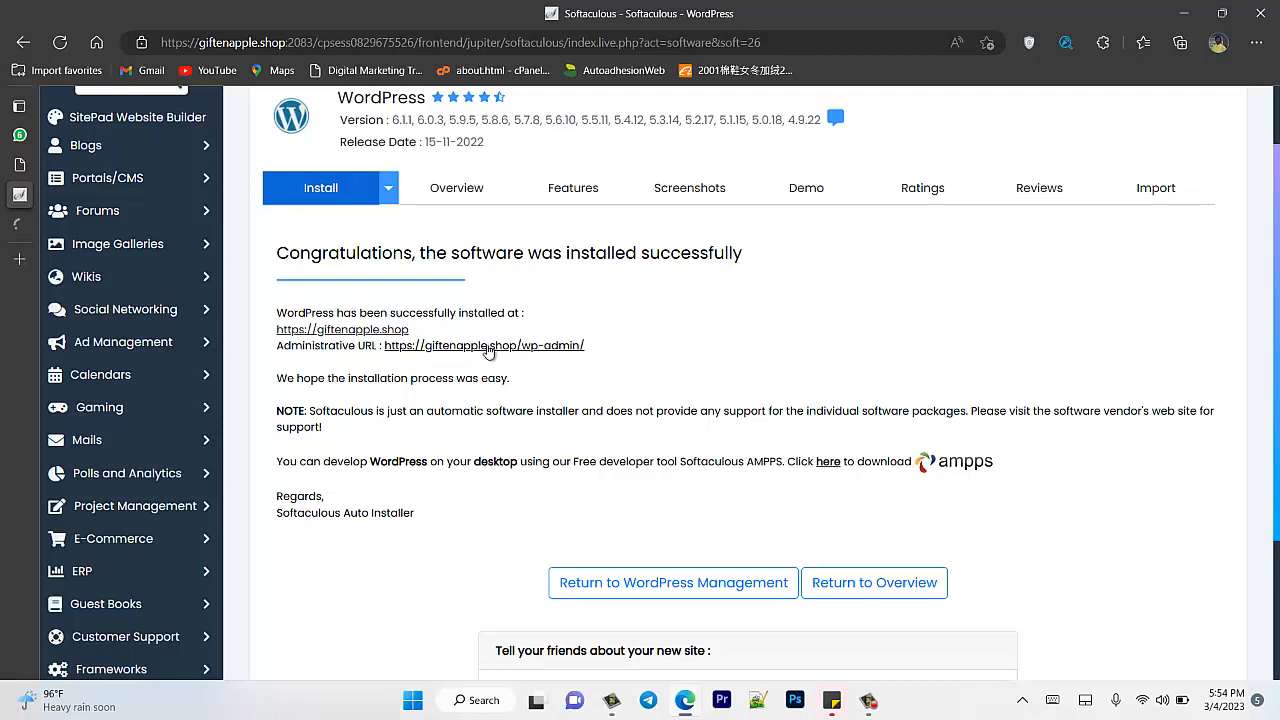
pyautogui.click(19, 222)
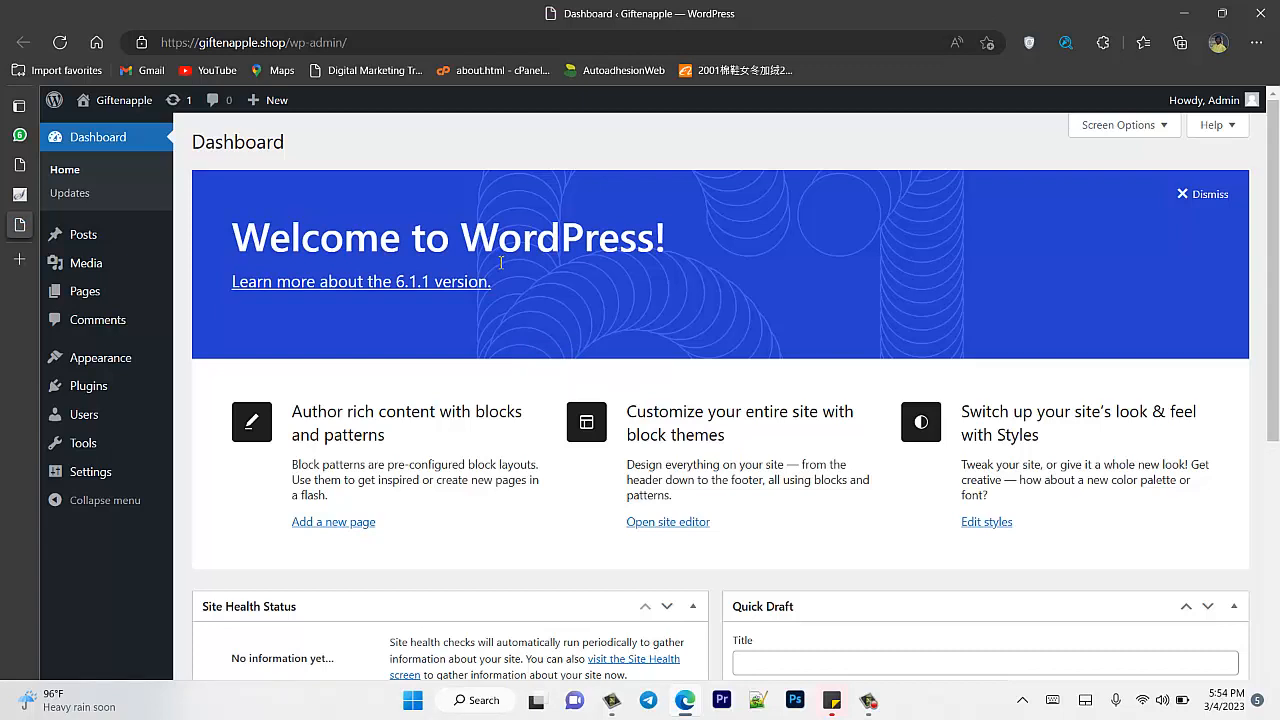
pyautogui.click(19, 259)
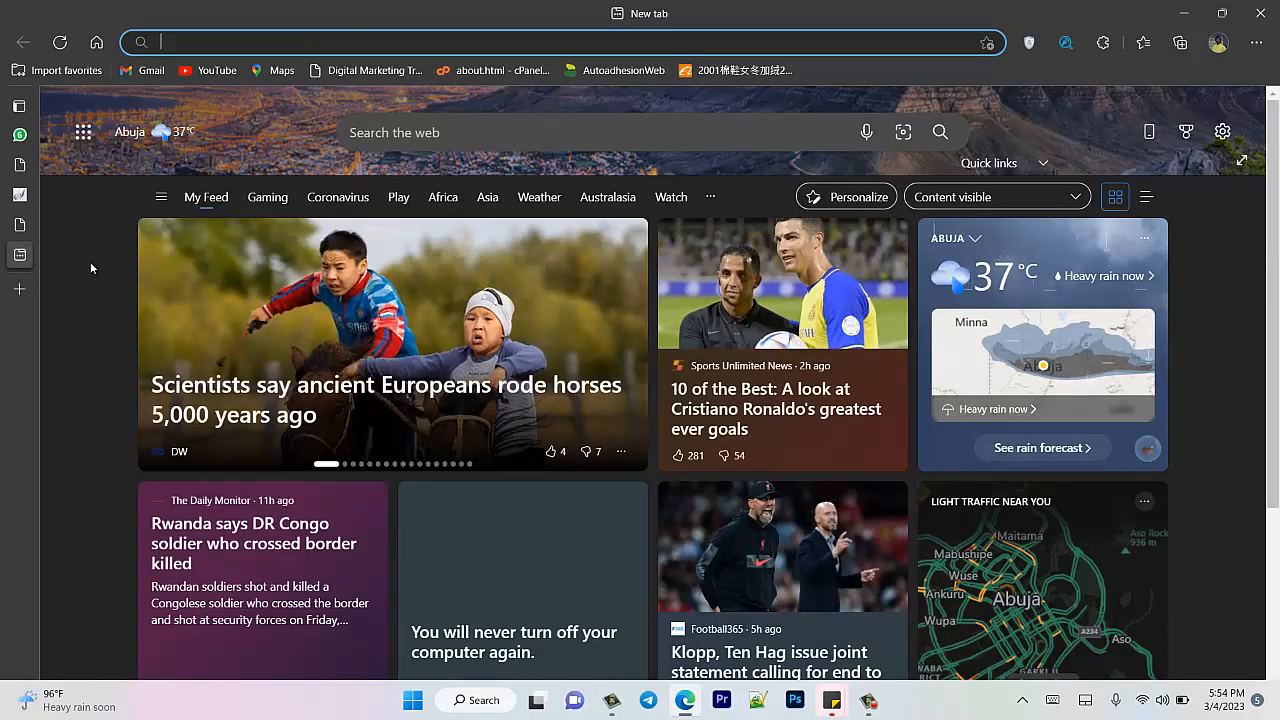
# Step: Clear the wrongly pasted text from the new tab and copy the Administrative URL from Softaculous
pyautogui.moveTo(301, 44); pyautogui.dragTo(110, 57)
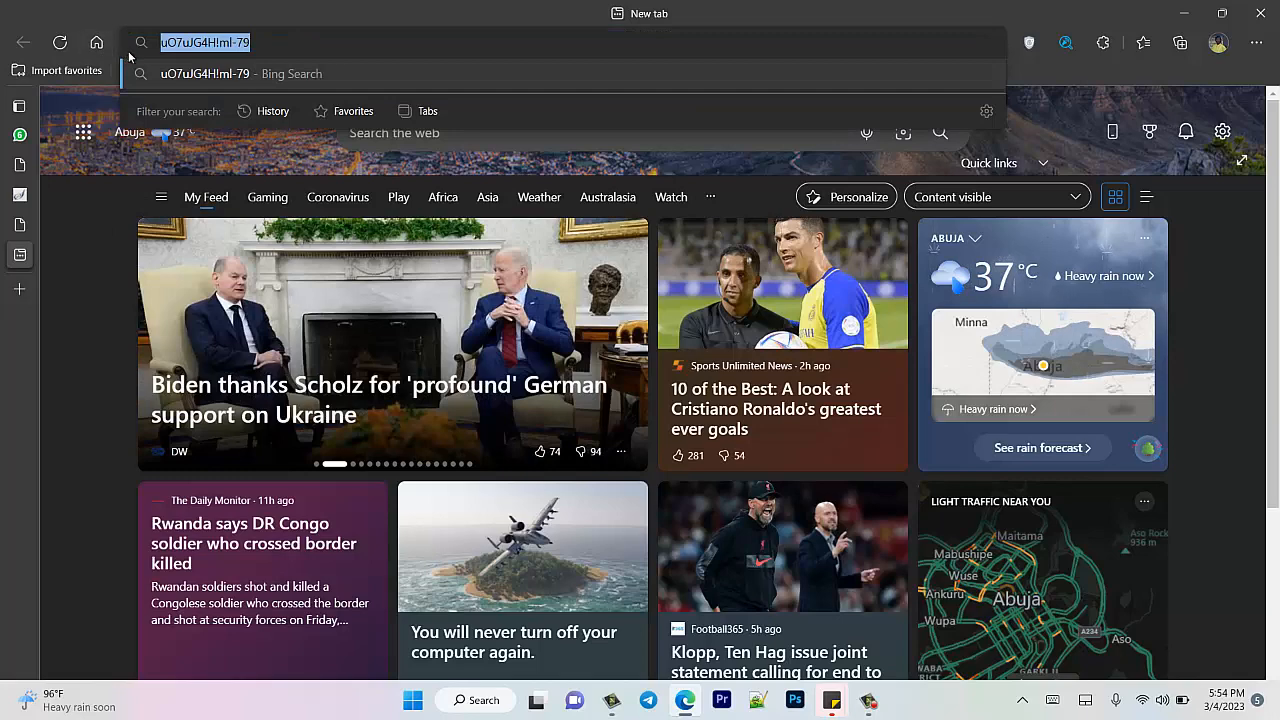
pyautogui.press('BackSpace')
pyautogui.click(20, 226)
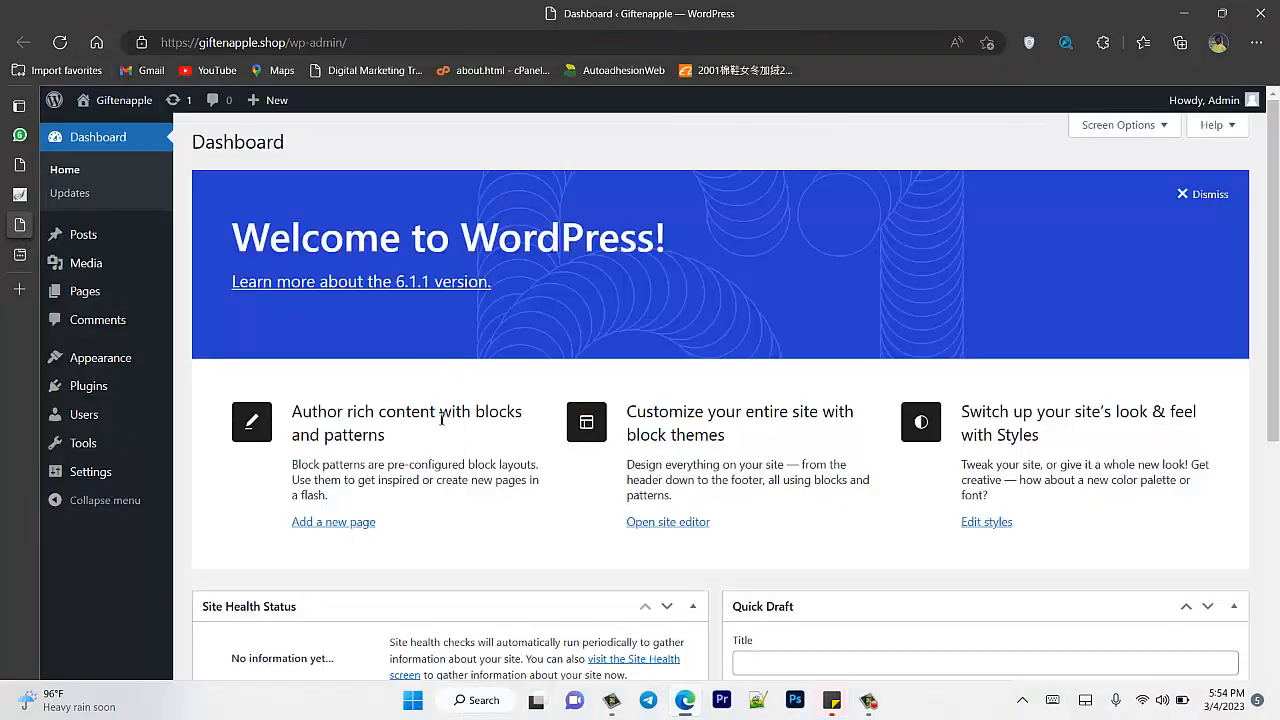
pyautogui.hotkey('ctrl', 'shift', 'Tab')
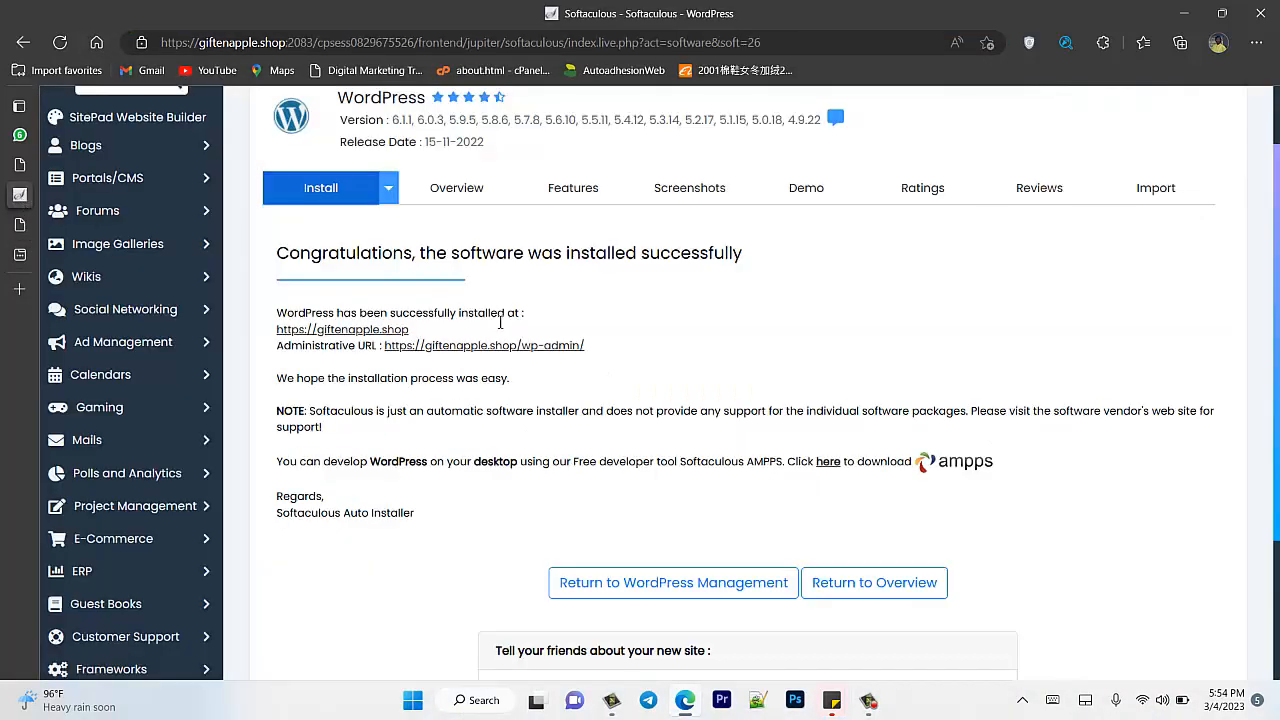
pyautogui.moveTo(587, 347); pyautogui.dragTo(385, 348)
pyautogui.hotkey('ctrl', 'c')
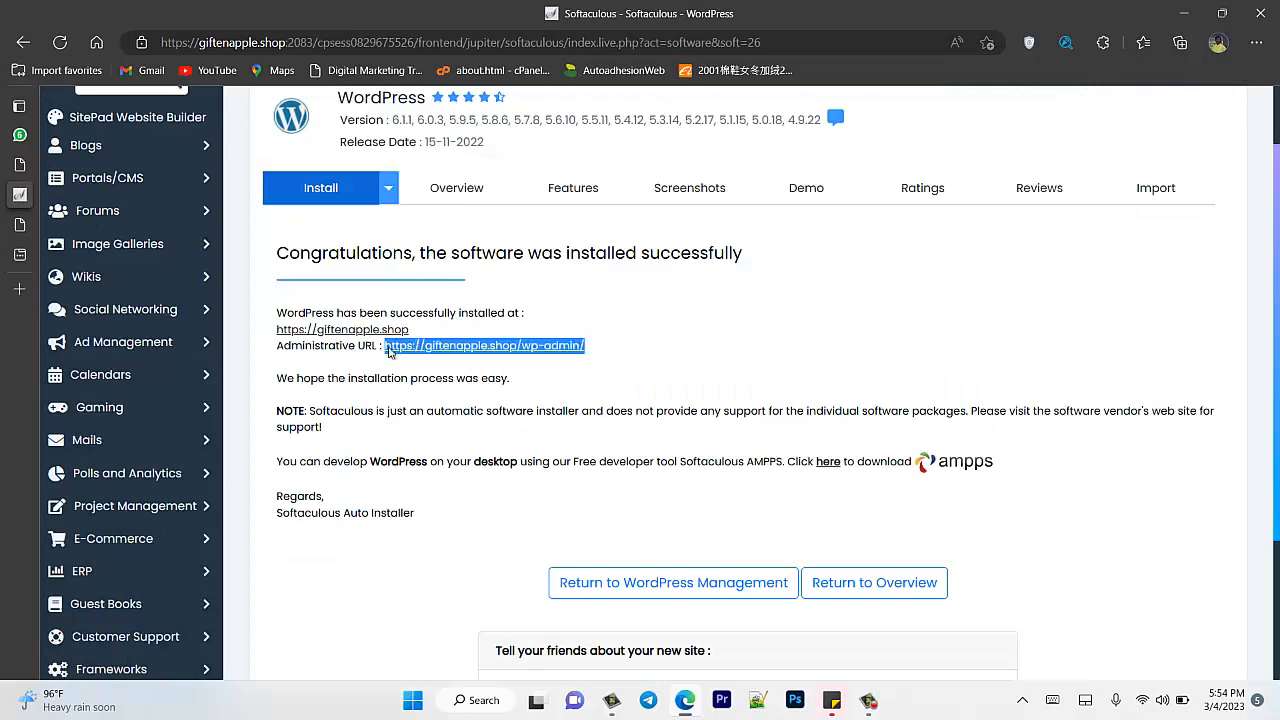
# Step: Paste the admin URL into the new tab, edit it to giftenapple.shop/wp-admin and load it
pyautogui.click(31, 231)
pyautogui.click(31, 254)
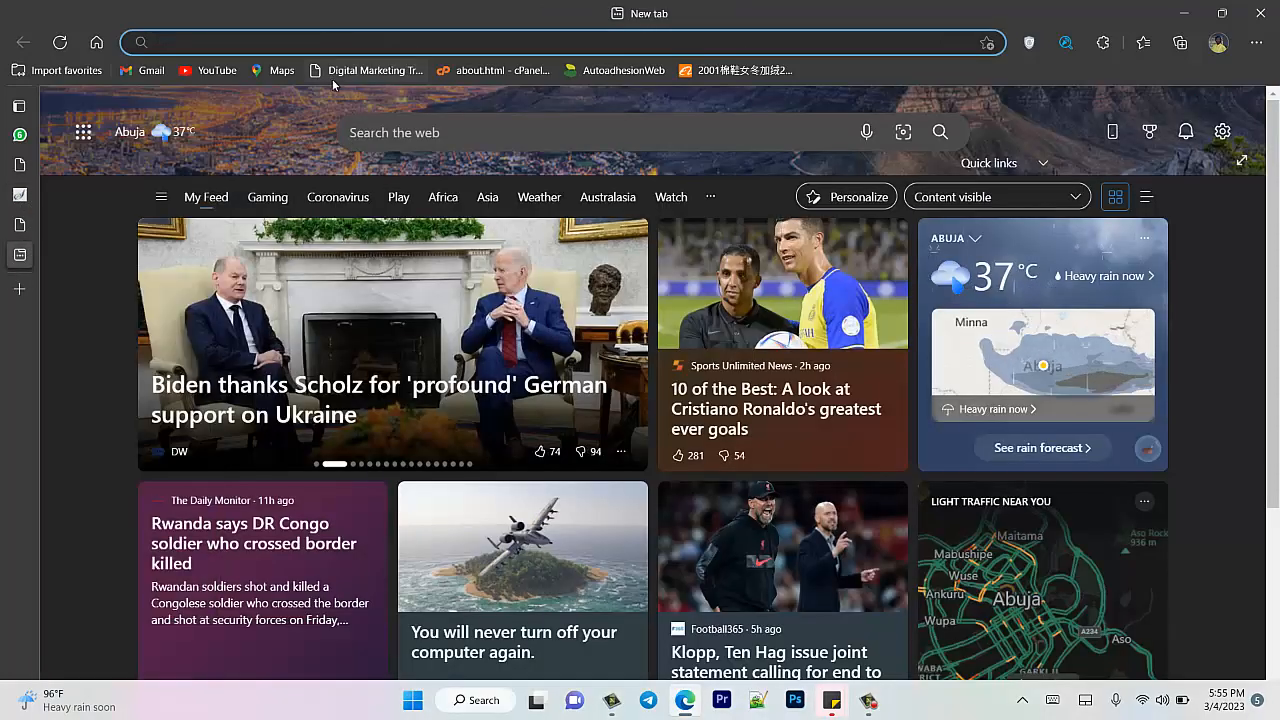
pyautogui.hotkey('ctrl', 'v')
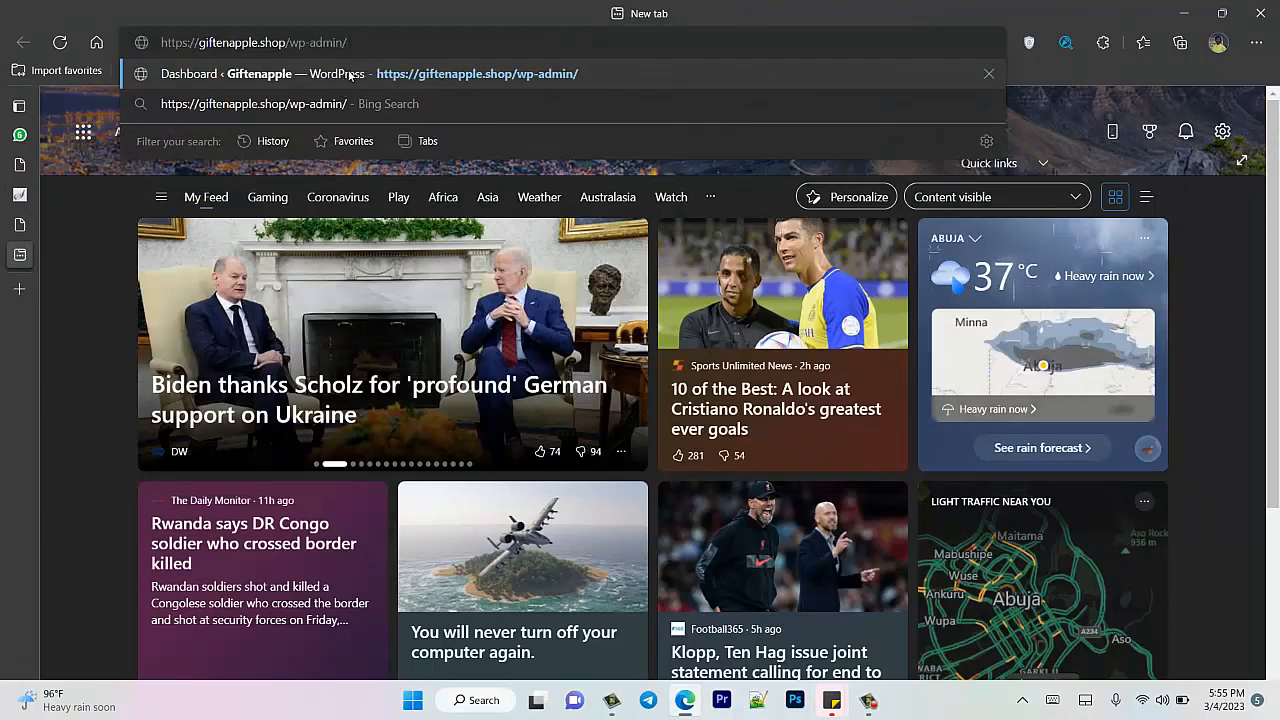
pyautogui.press('BackSpace')
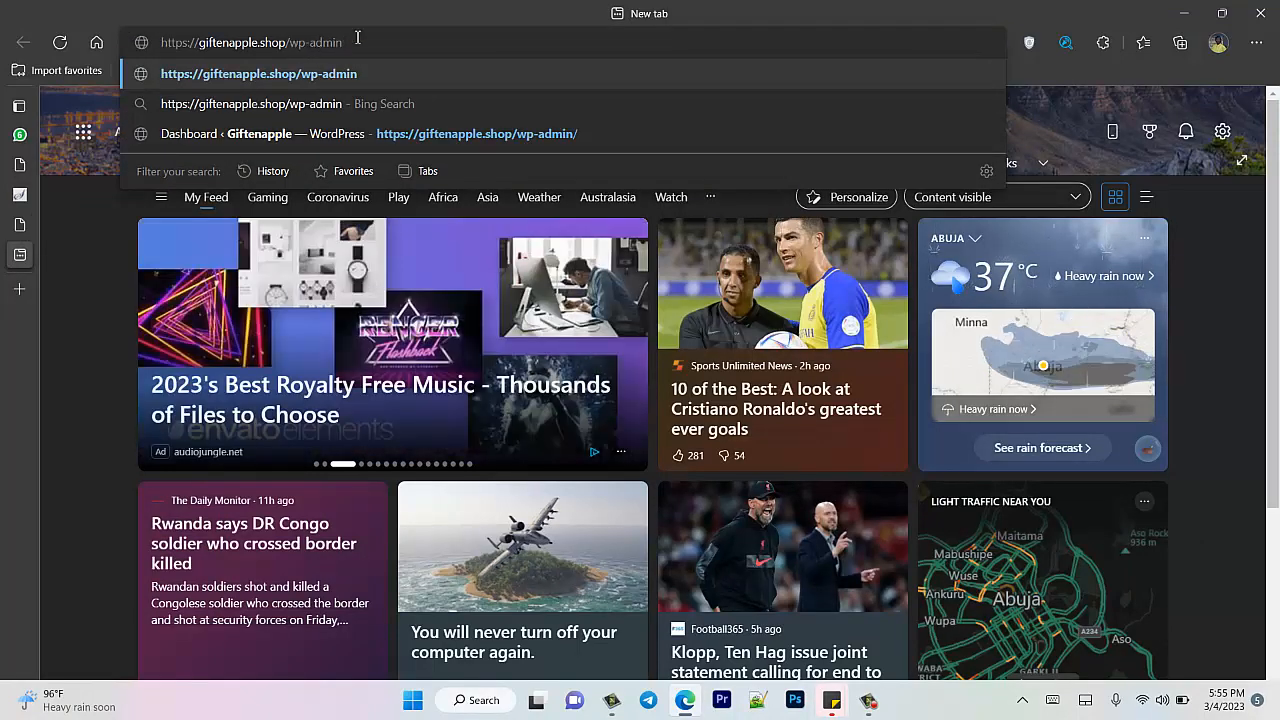
pyautogui.moveTo(345, 42); pyautogui.dragTo(292, 52)
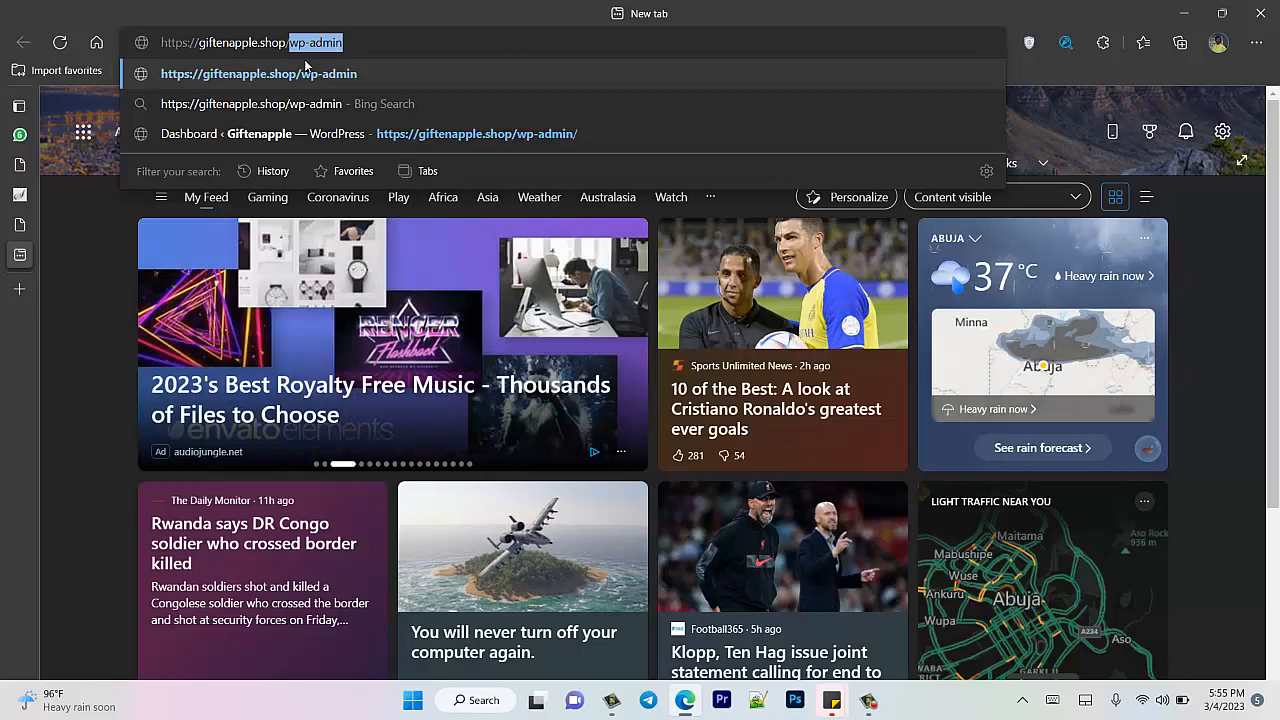
pyautogui.press('BackSpace')
pyautogui.write('cpanel')
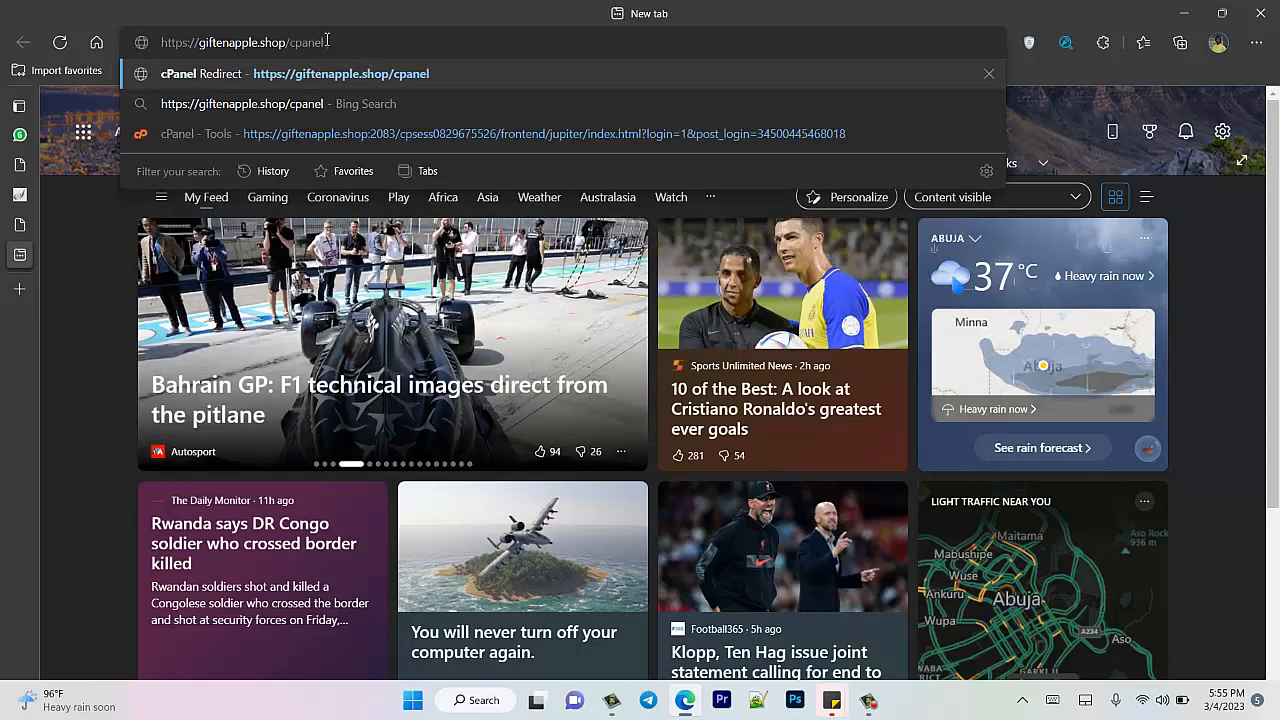
pyautogui.moveTo(326, 42); pyautogui.dragTo(289, 43)
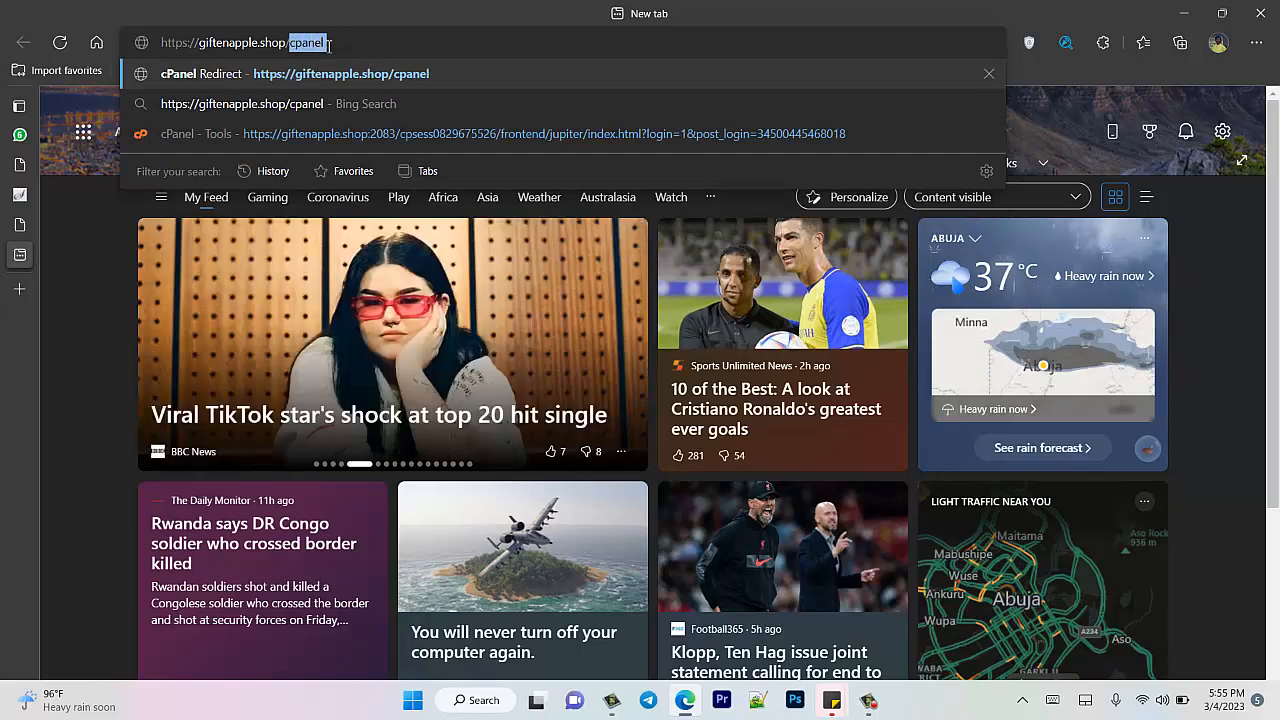
pyautogui.write('wp-admin')
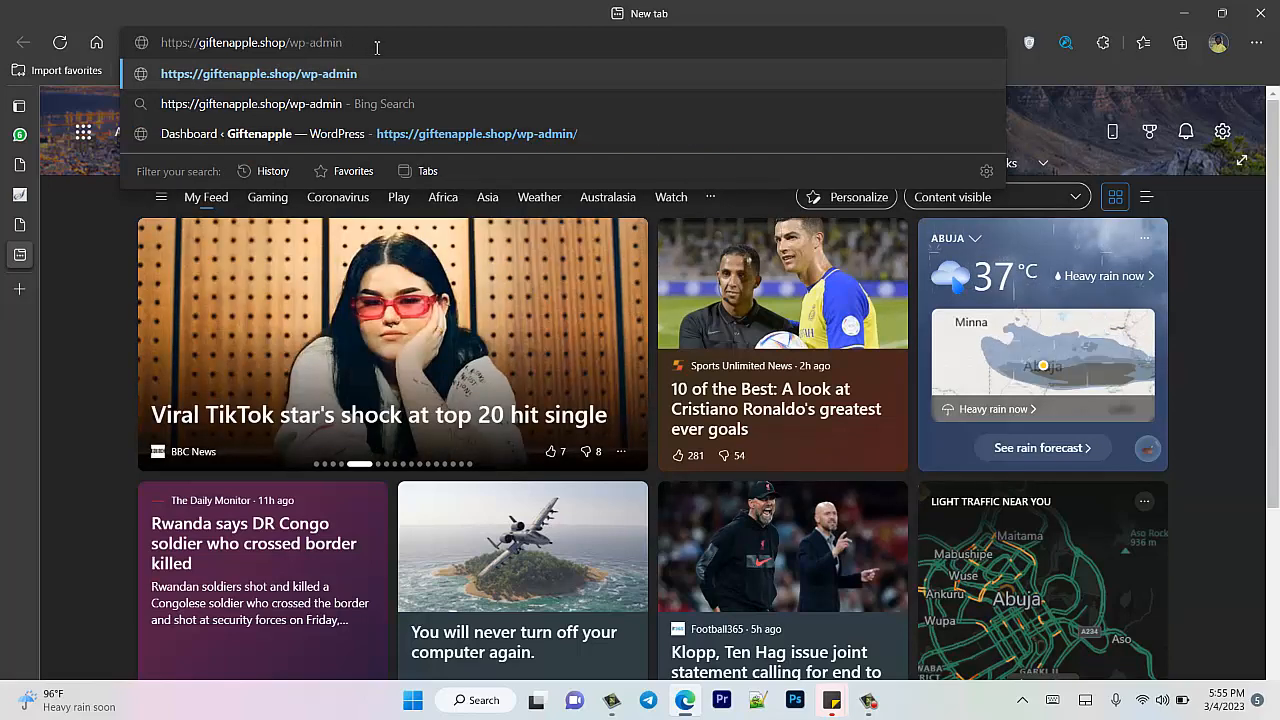
pyautogui.press('Return')
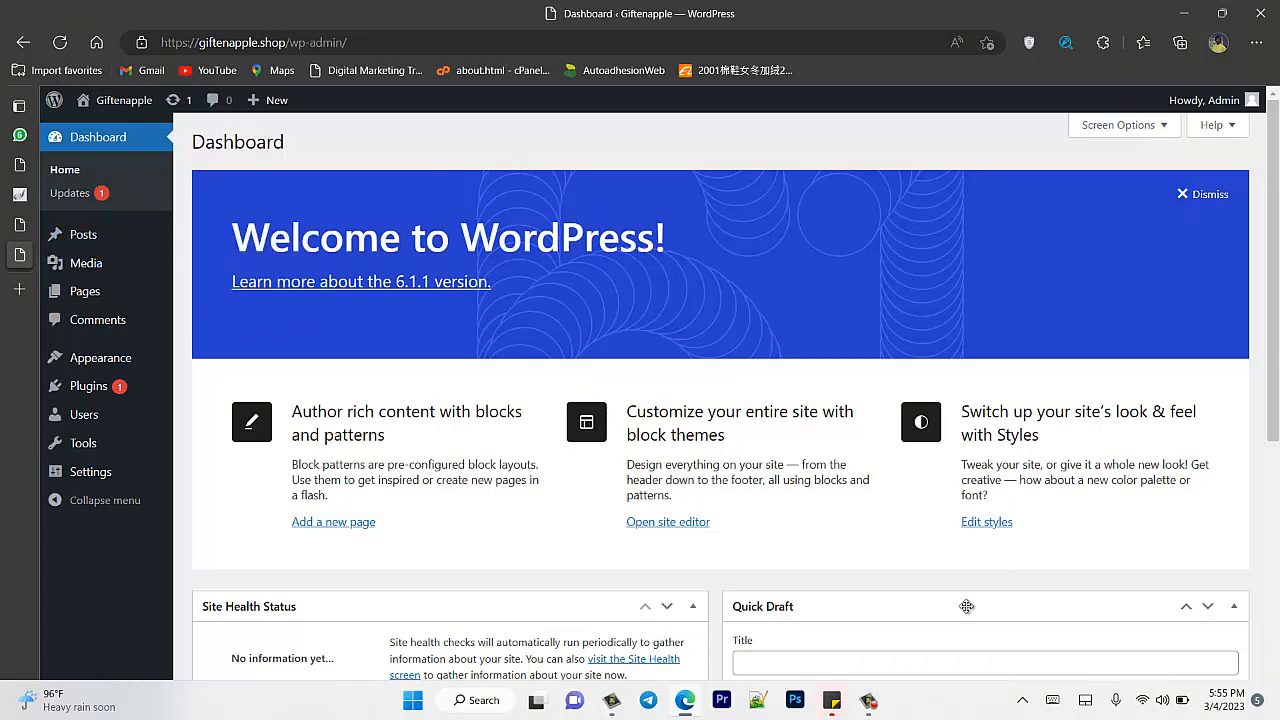
# Step: In the credentials sticky note, add the admin username and password on new lines
pyautogui.moveTo(833, 702)
pyautogui.click(971, 637)
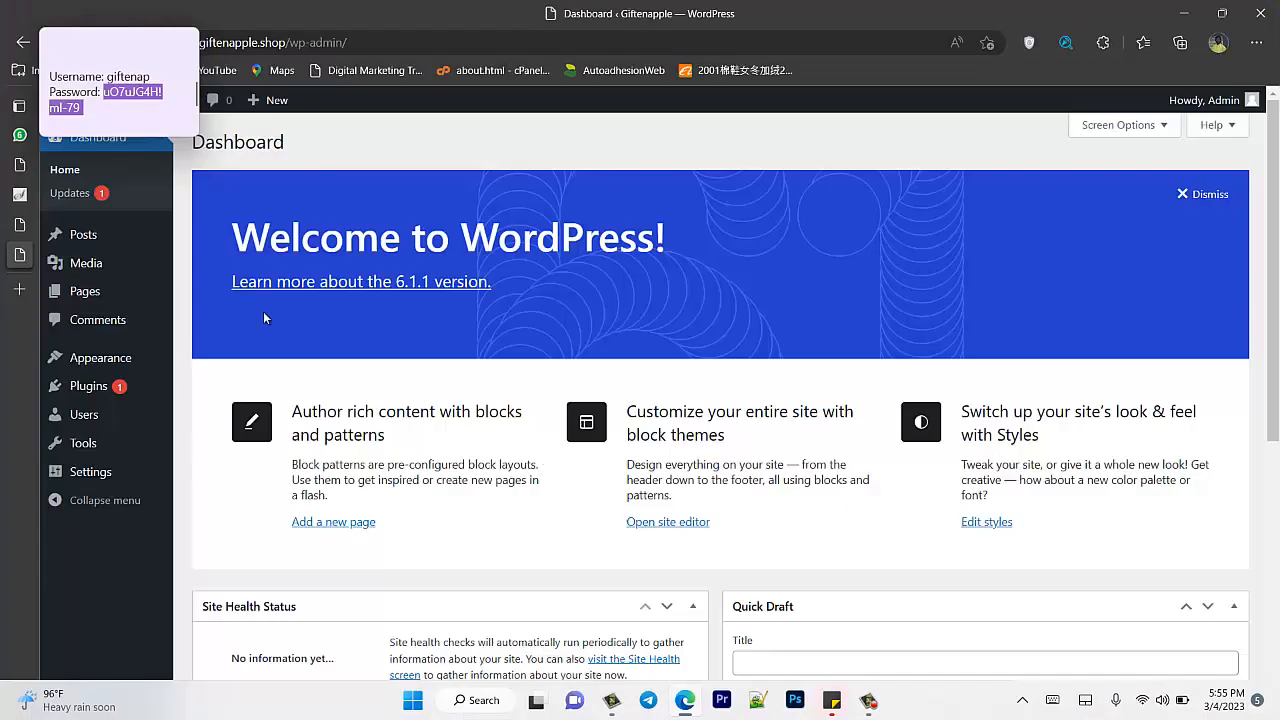
pyautogui.click(128, 111)
pyautogui.press('Return')
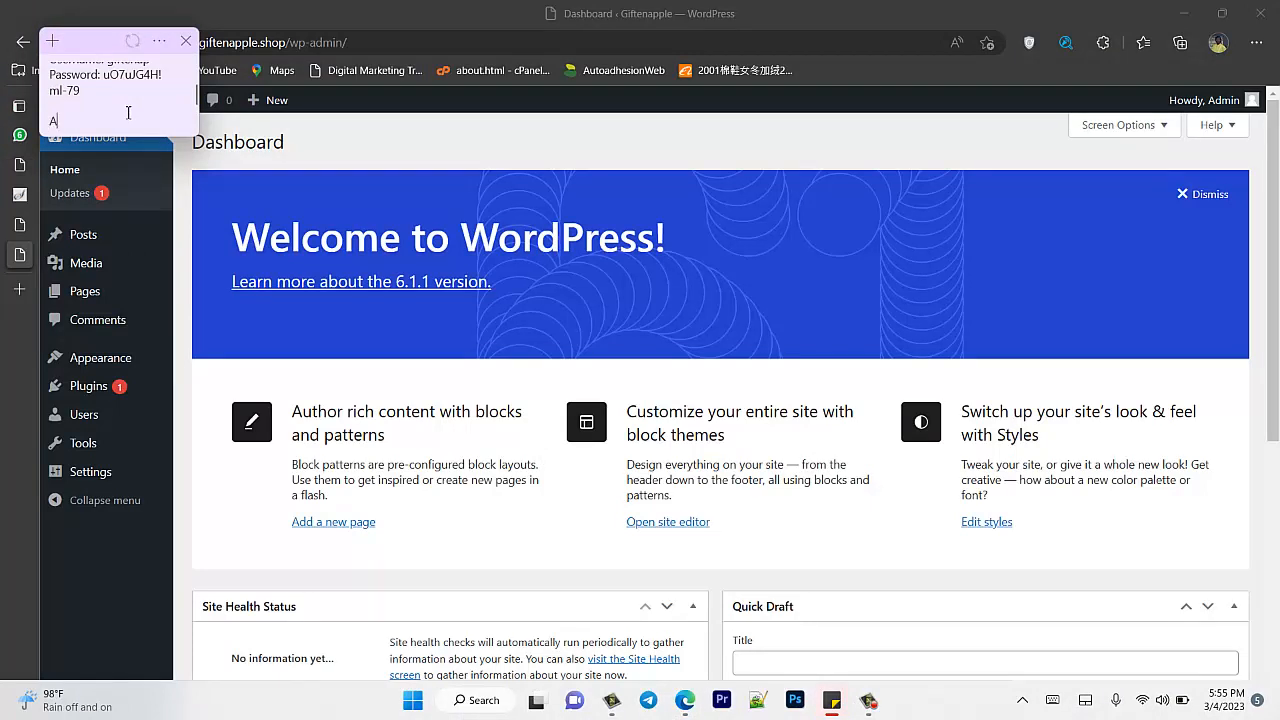
pyautogui.write('admin')
pyautogui.press('Return')
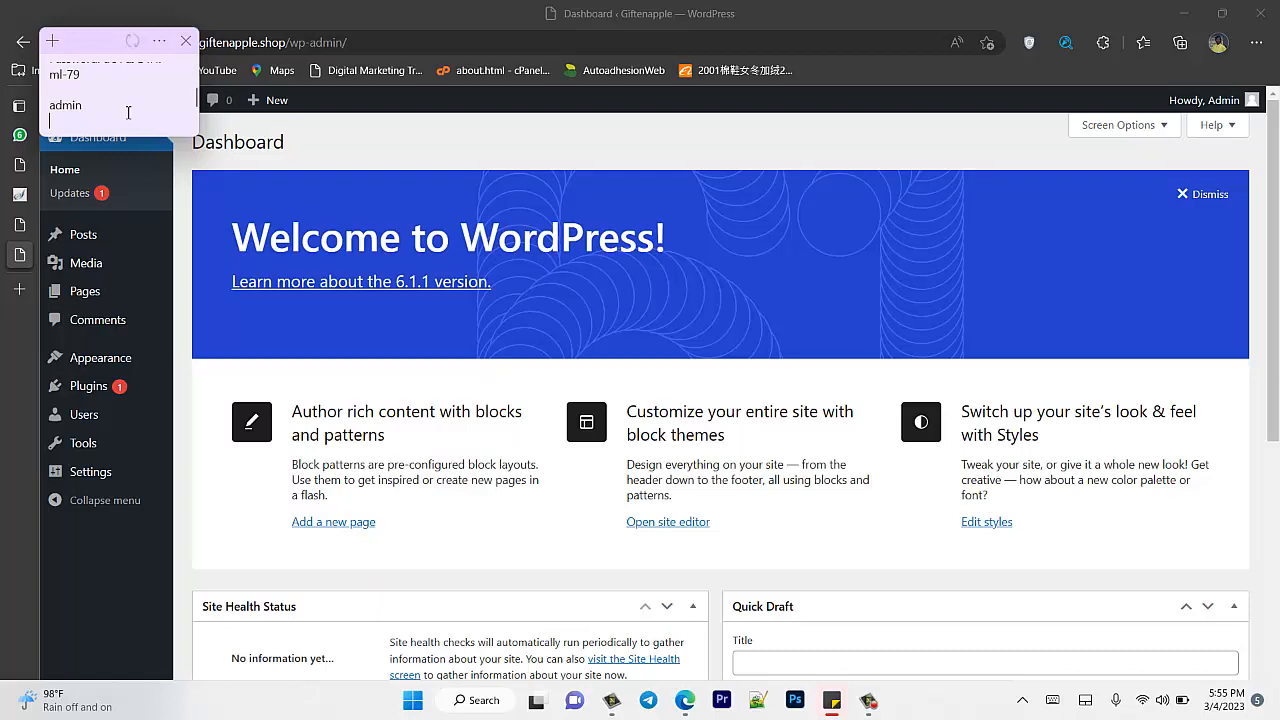
# Step: Add a 'wordpress logins' heading line above the username in the sticky note
pyautogui.doubleClick(50, 106)
pyautogui.click(50, 108)
pyautogui.press('Return')
pyautogui.write('wordpress logins')
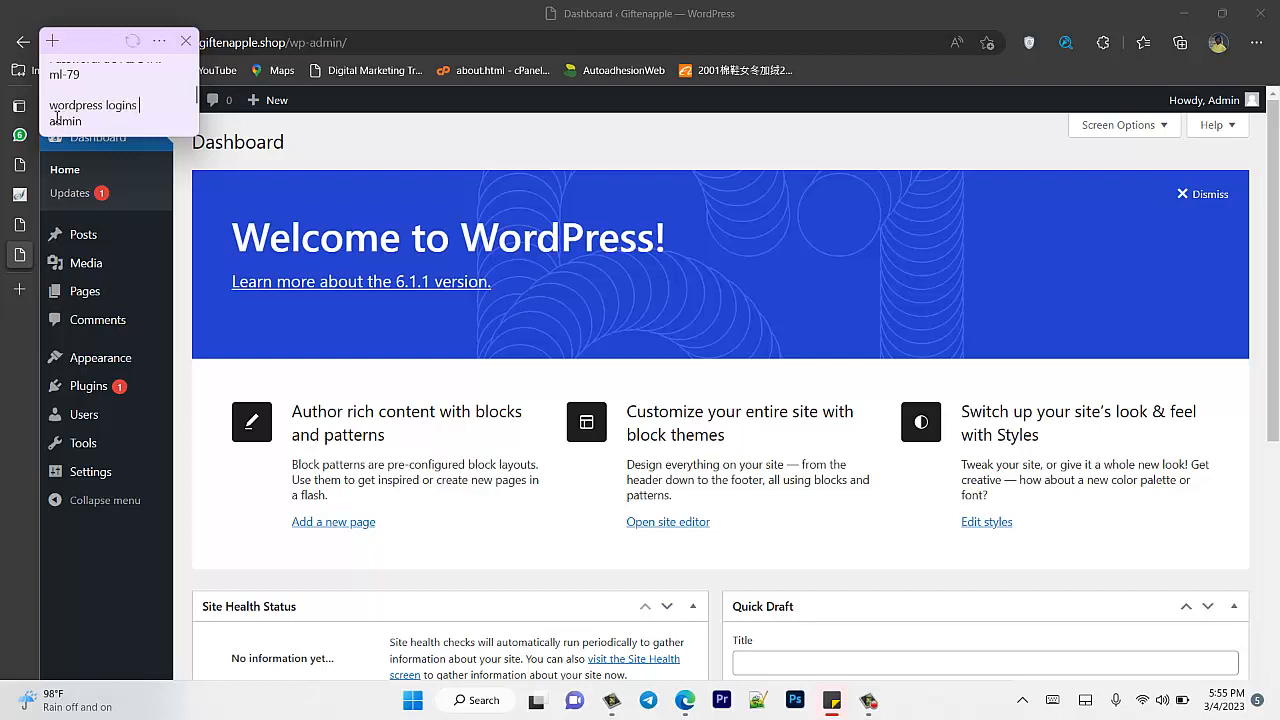
pyautogui.click(53, 120)
# Step: Return to the Giftenapple WordPress dashboard and scroll through the welcome panel
pyautogui.click(419, 120)
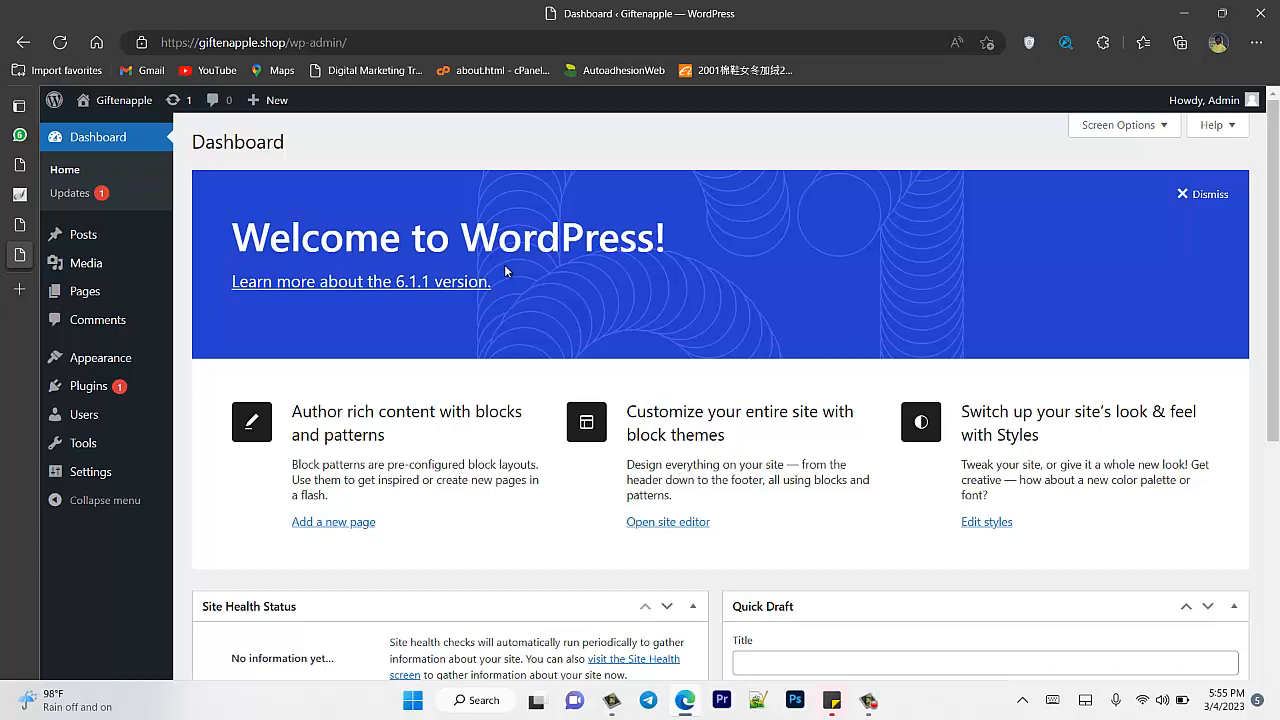
pyautogui.scroll(-3, 505, 270)
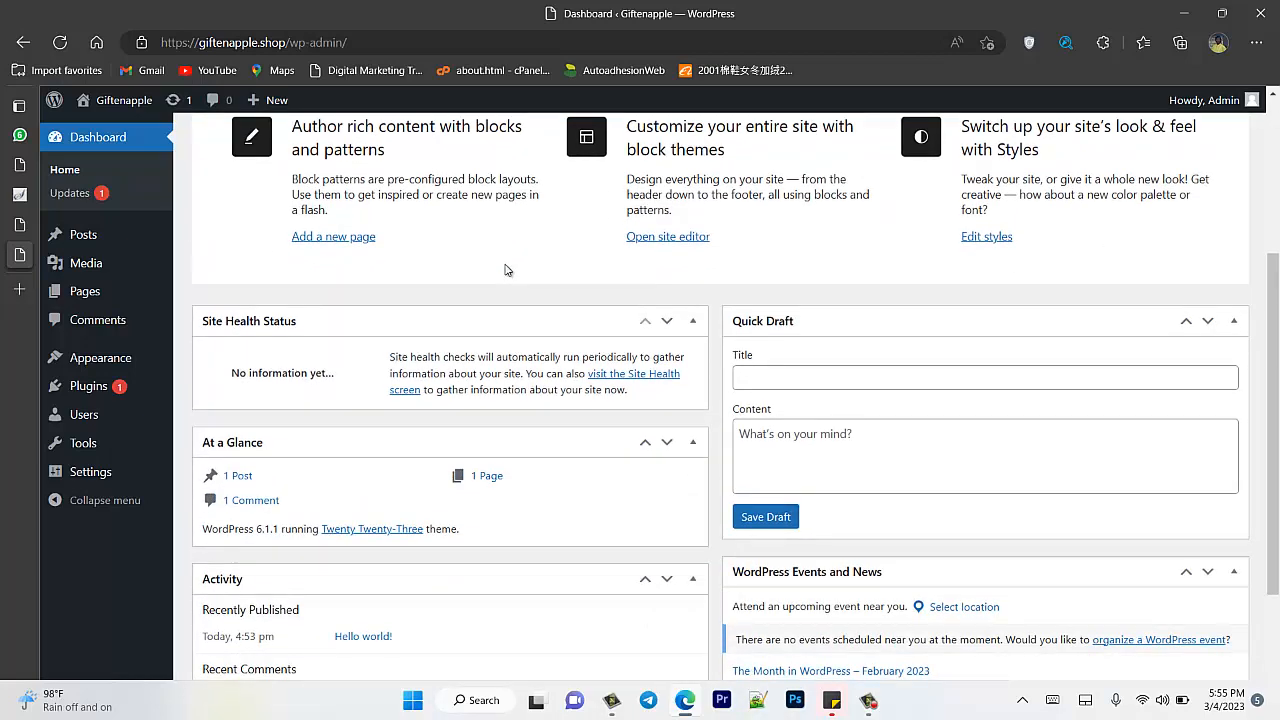
pyautogui.scroll(-2, 505, 270)
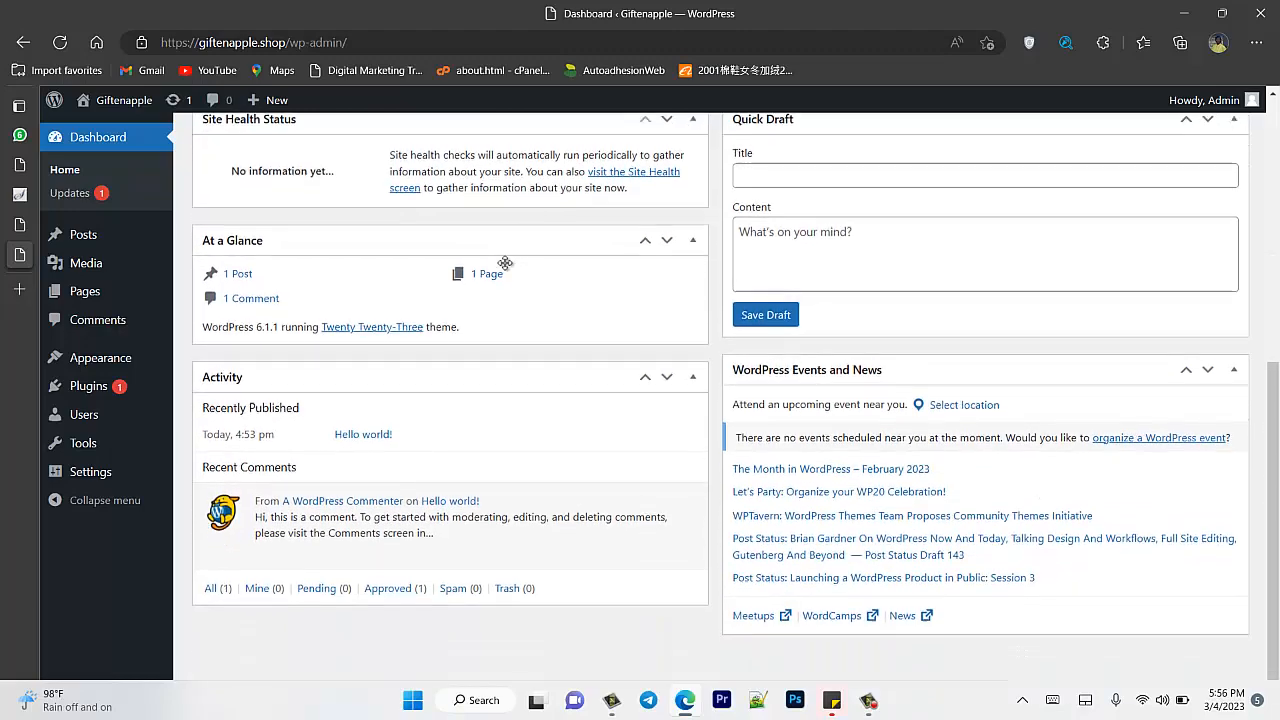
pyautogui.scroll(3, 505, 268)
pyautogui.scroll(2, 495, 263)
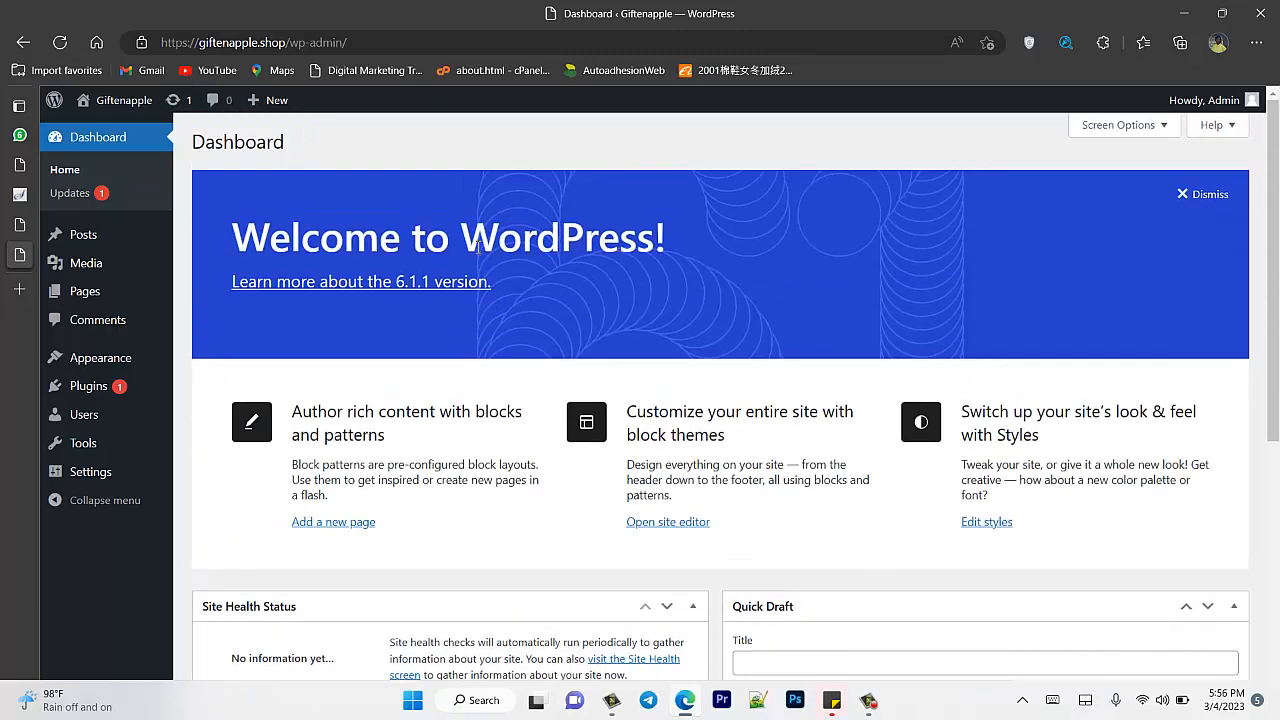